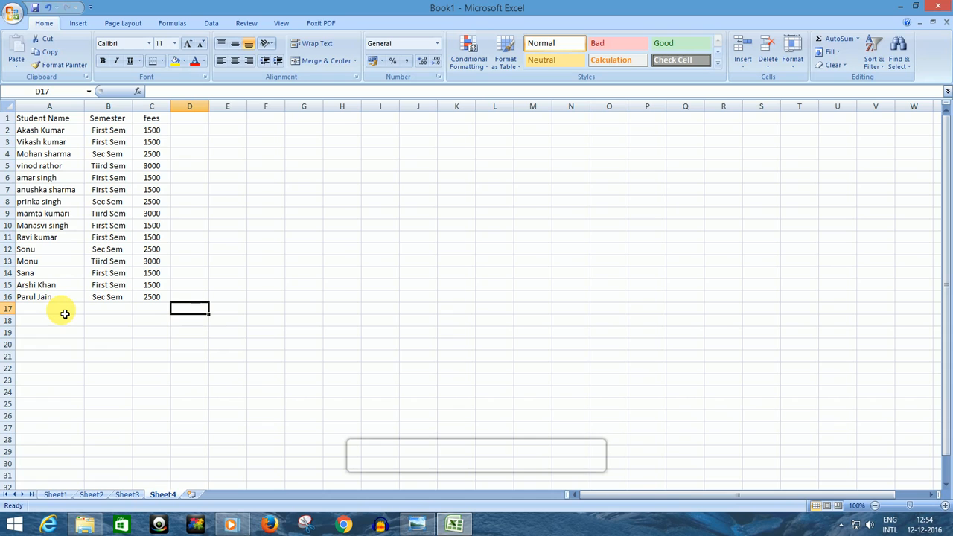
Sort the student table by the Student Name column in A to Z order
left_click(53, 121)
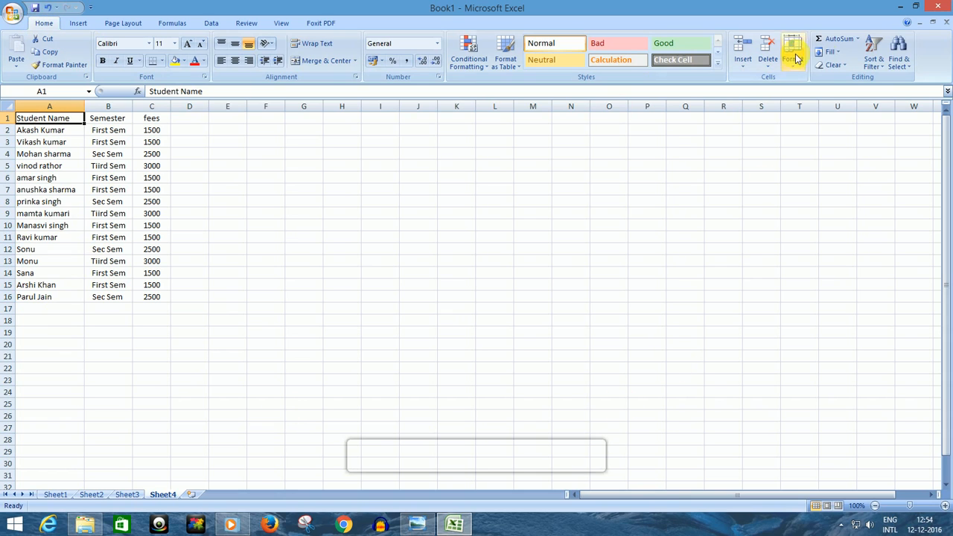
left_click(880, 66)
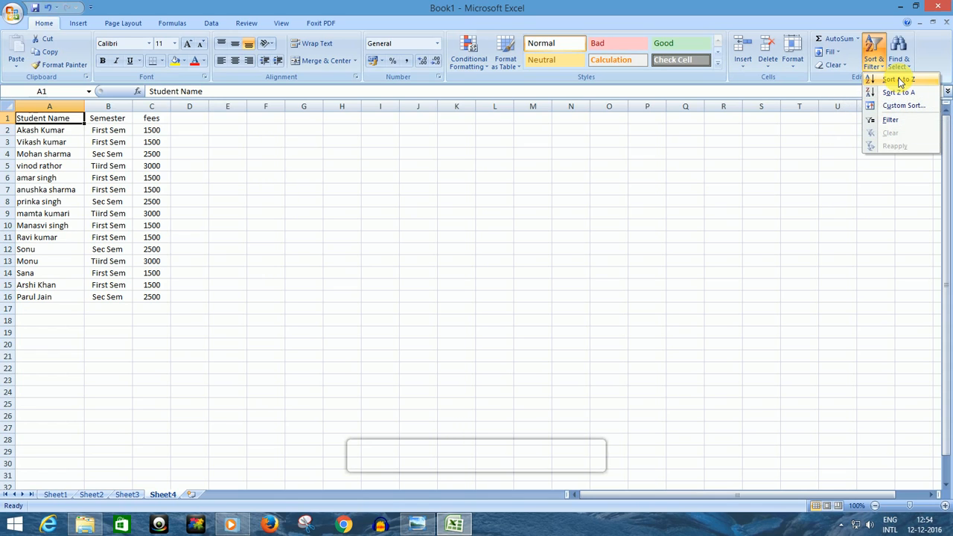
left_click(901, 81)
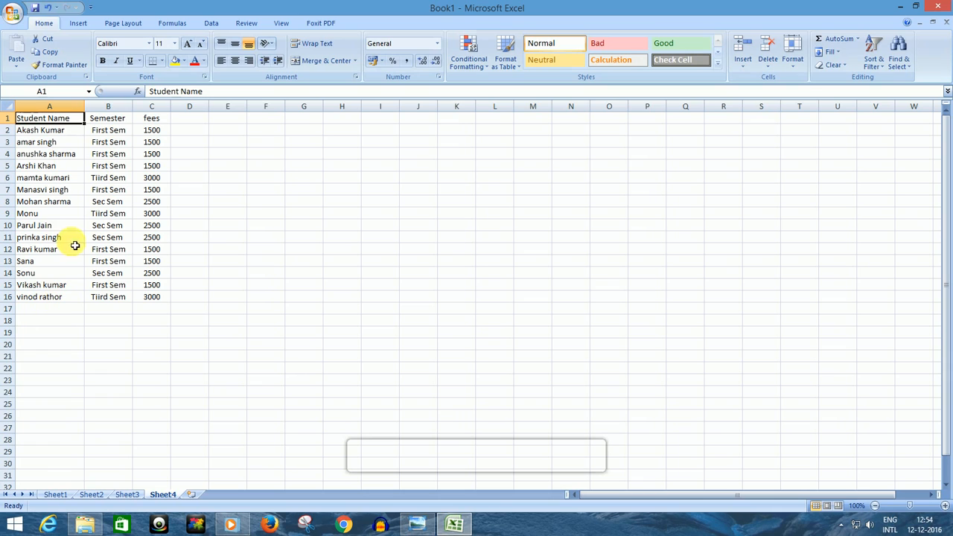
Sort the student table by the Semester column in A to Z order
left_click(113, 122)
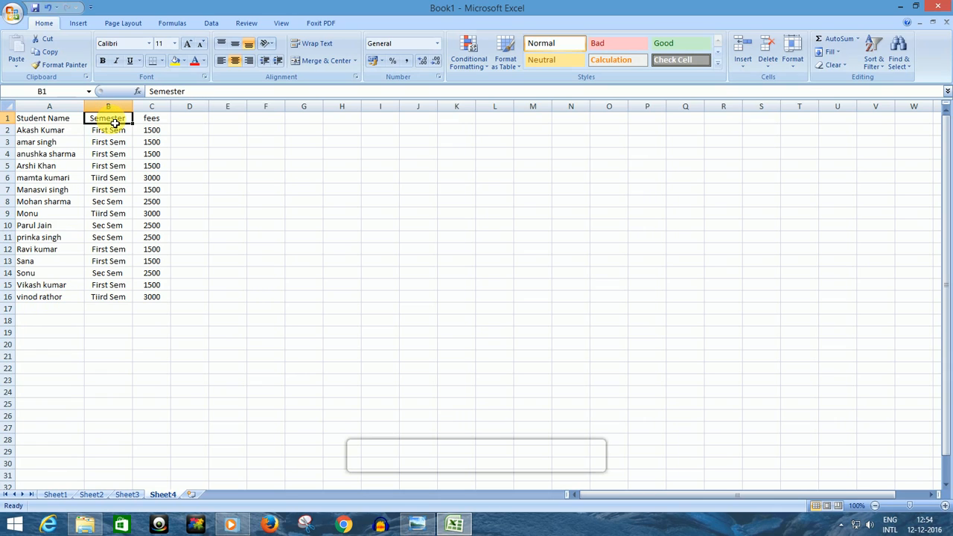
left_click(879, 68)
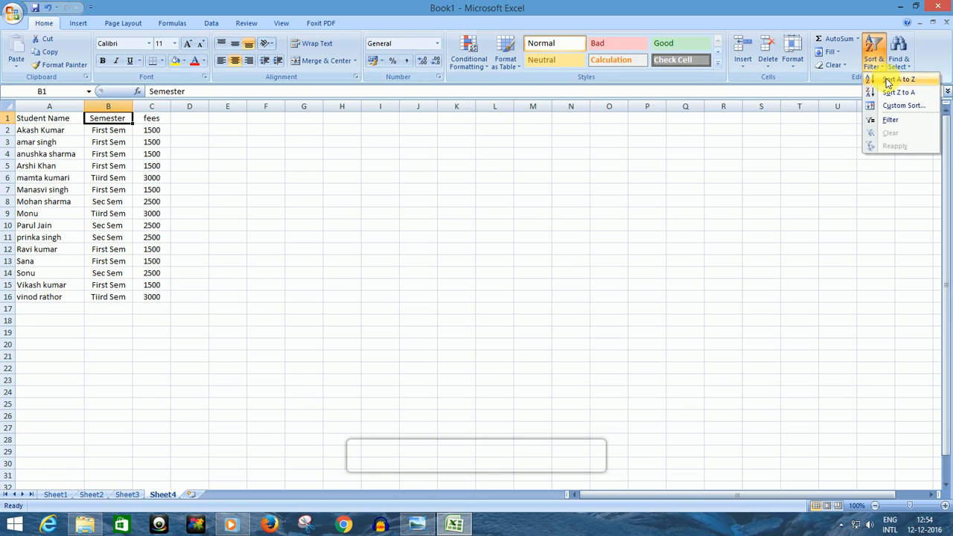
left_click(887, 80)
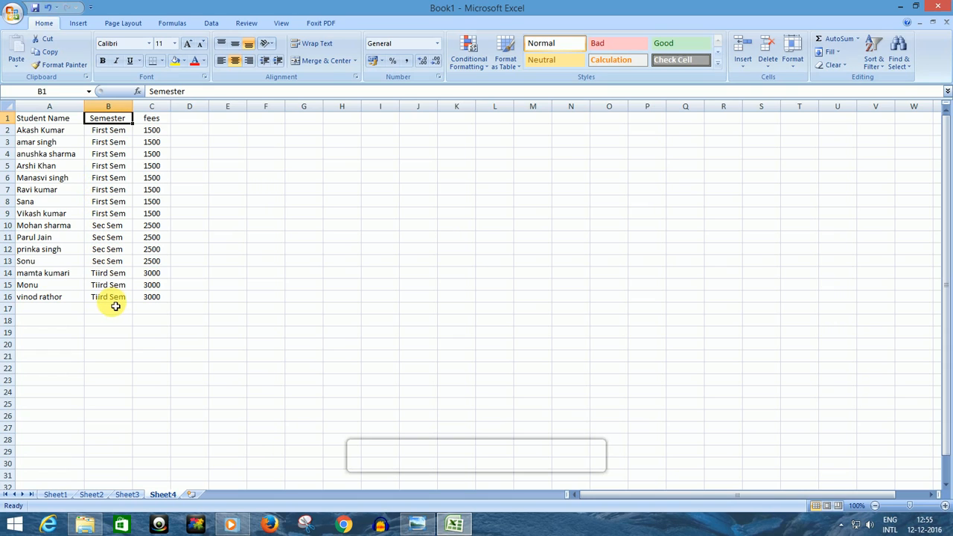
Sort the student table by the fees column in ascending order, and re-sort it by fees in descending order
left_click(157, 120)
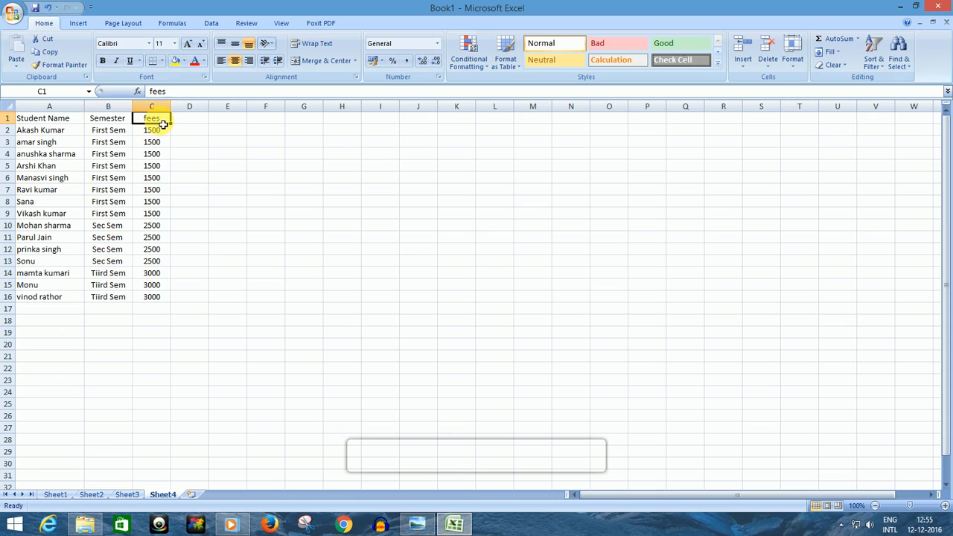
left_click(873, 52)
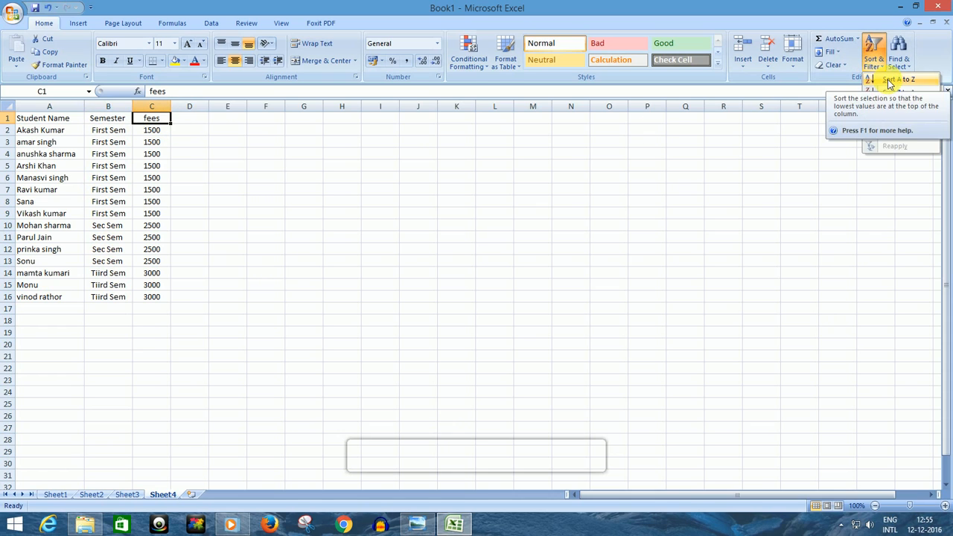
left_click(887, 82)
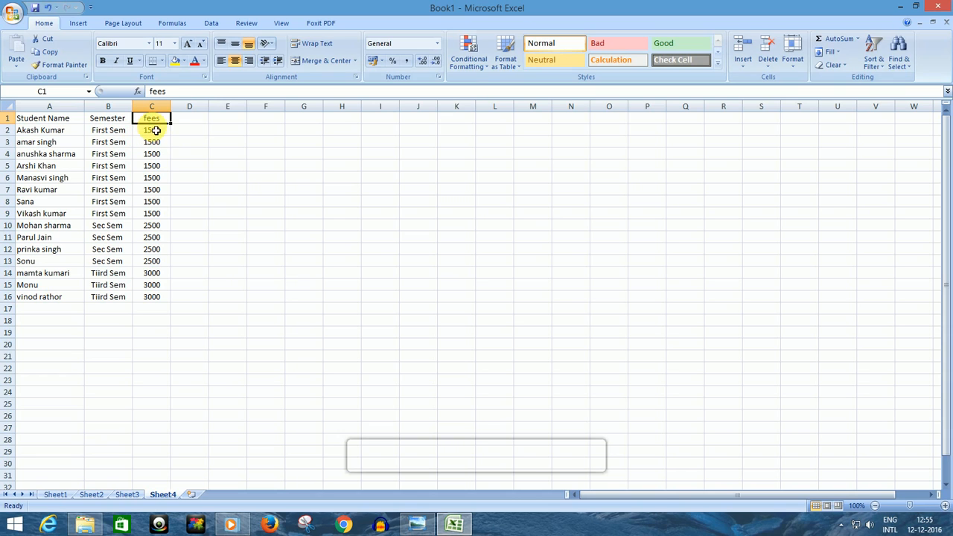
left_click(874, 59)
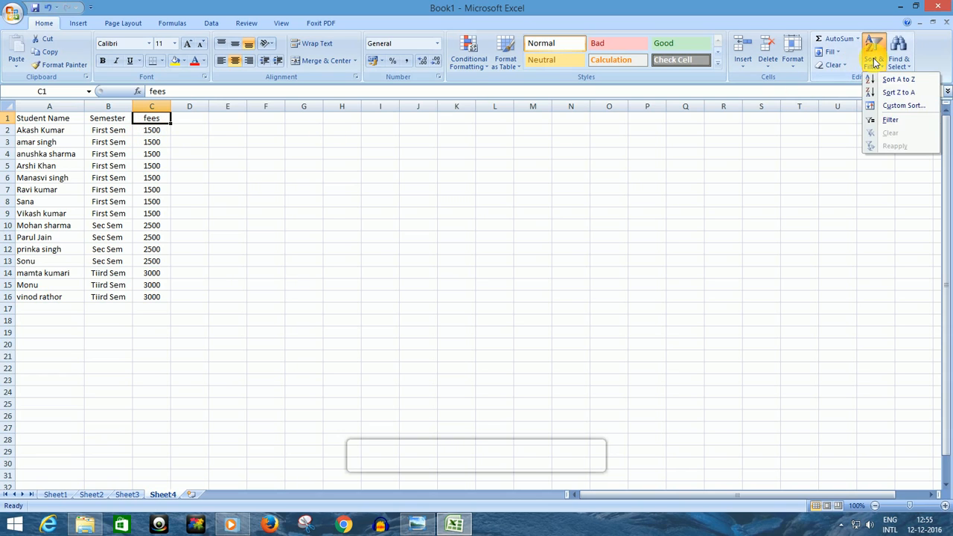
left_click(900, 92)
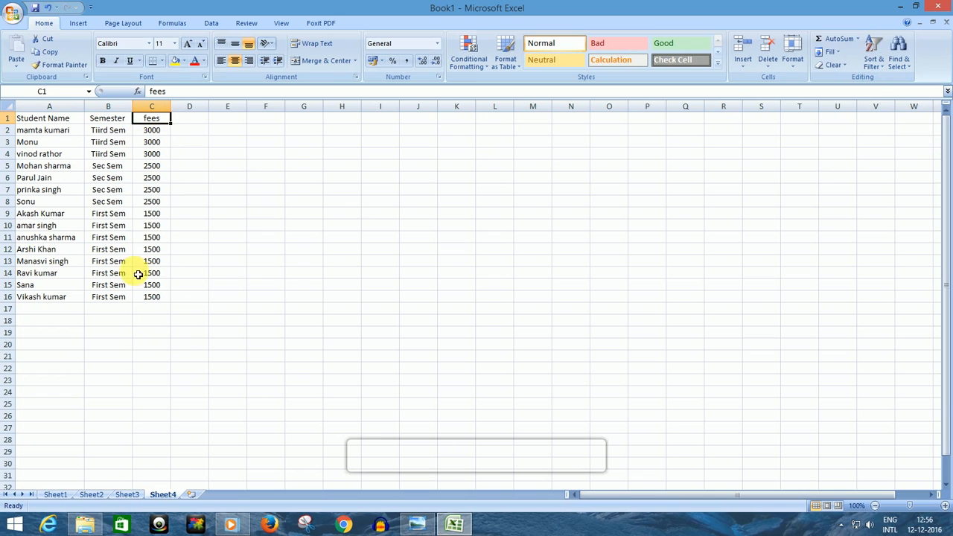
Sort the student table by the Student Name column in Z to A order
left_click(44, 121)
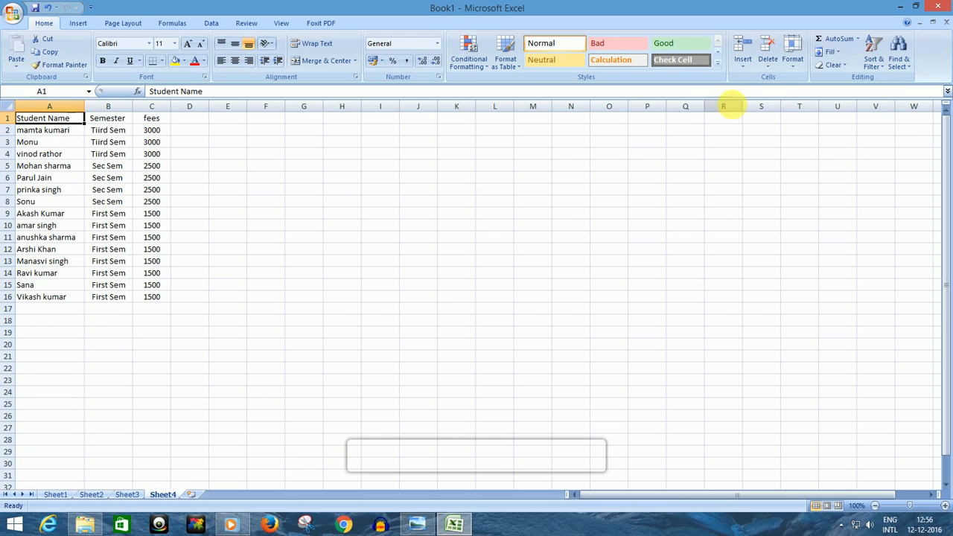
left_click(875, 62)
left_click(897, 93)
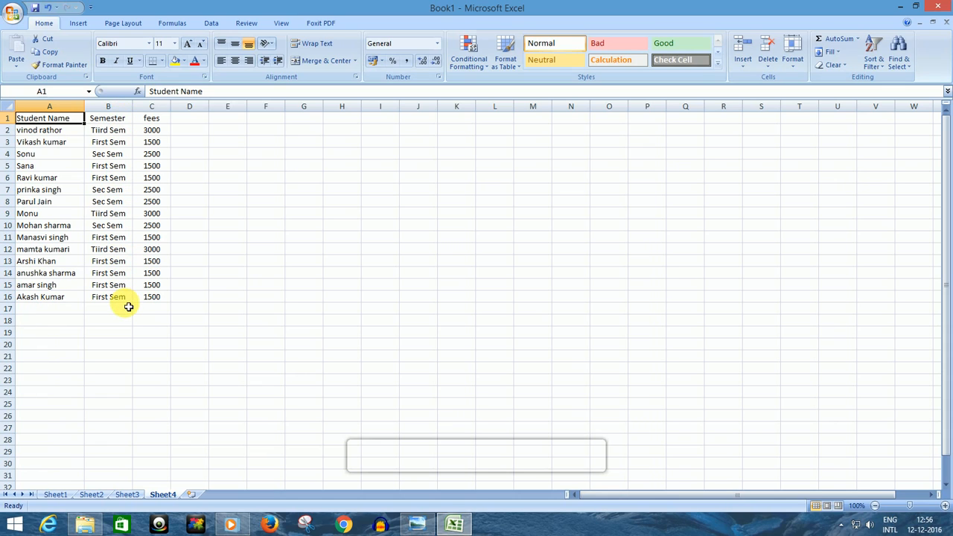
Fill the "Tiird Sem" cells B2, B12 and B9 in the Semester column with yellow
left_click(116, 121)
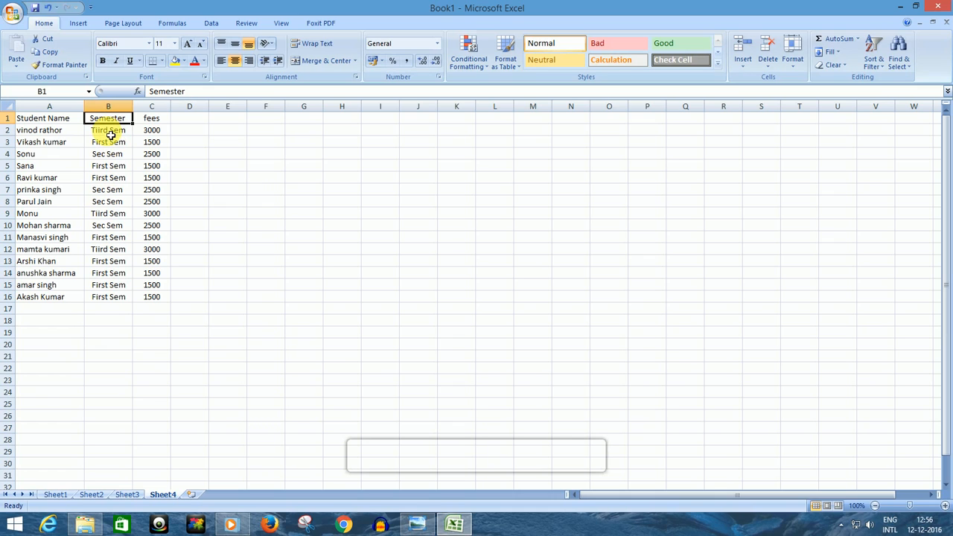
left_click(109, 134)
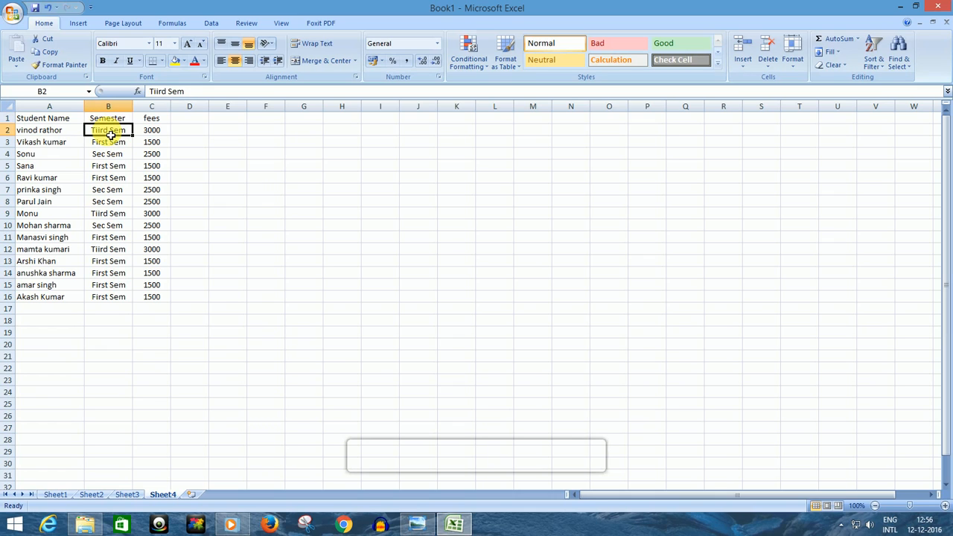
left_click(184, 61)
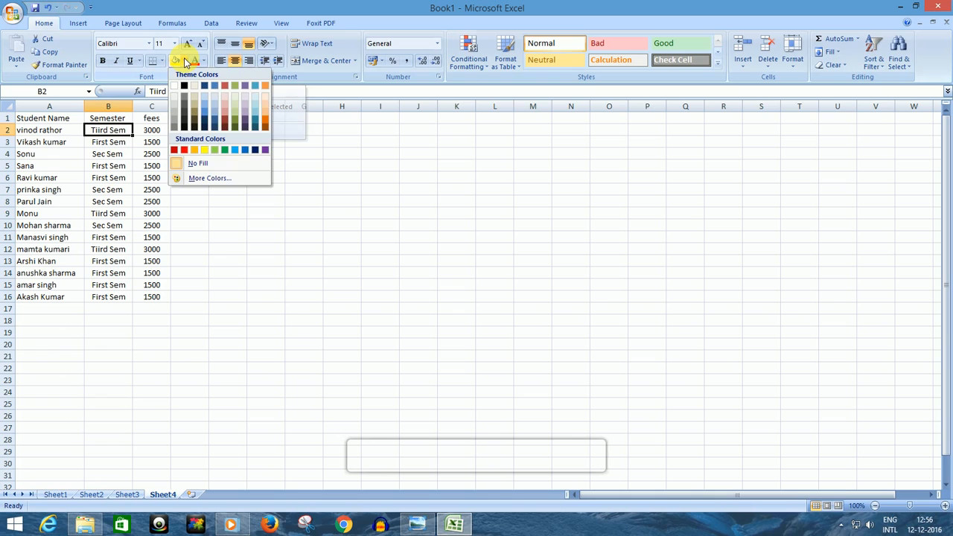
left_click(204, 149)
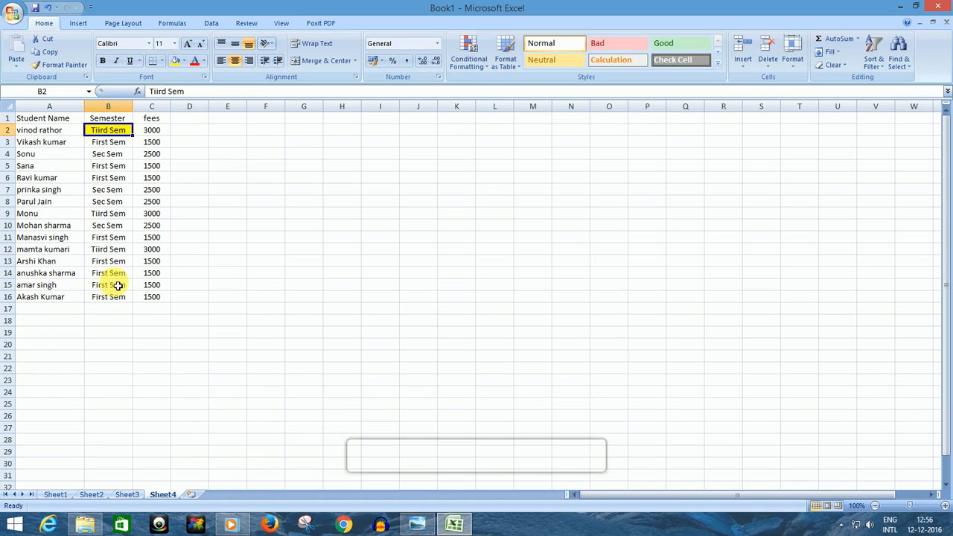
left_click(116, 250)
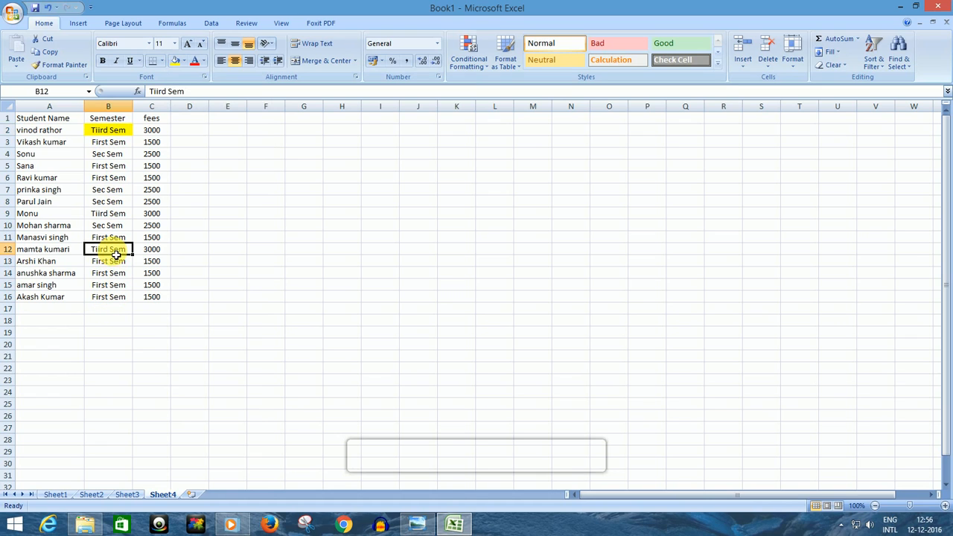
left_click(175, 63)
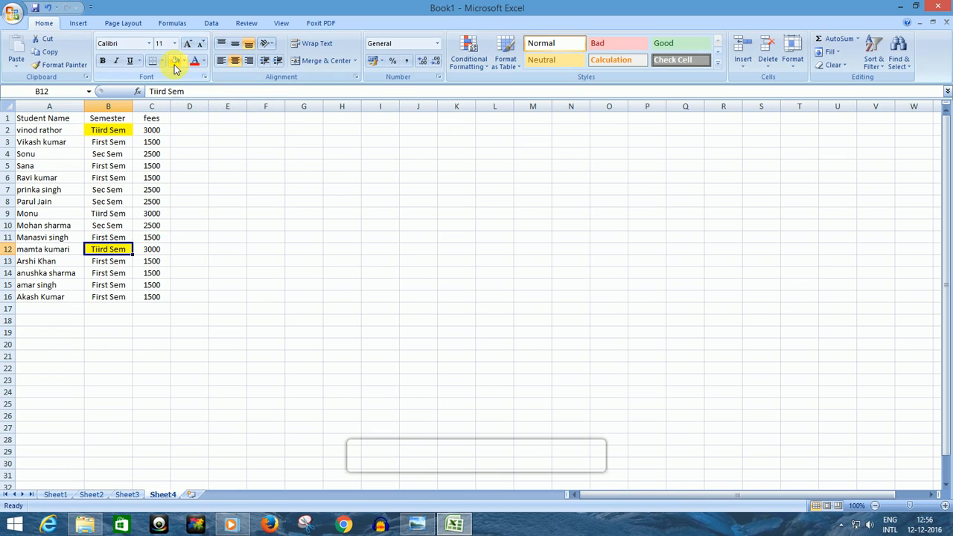
left_click(116, 213)
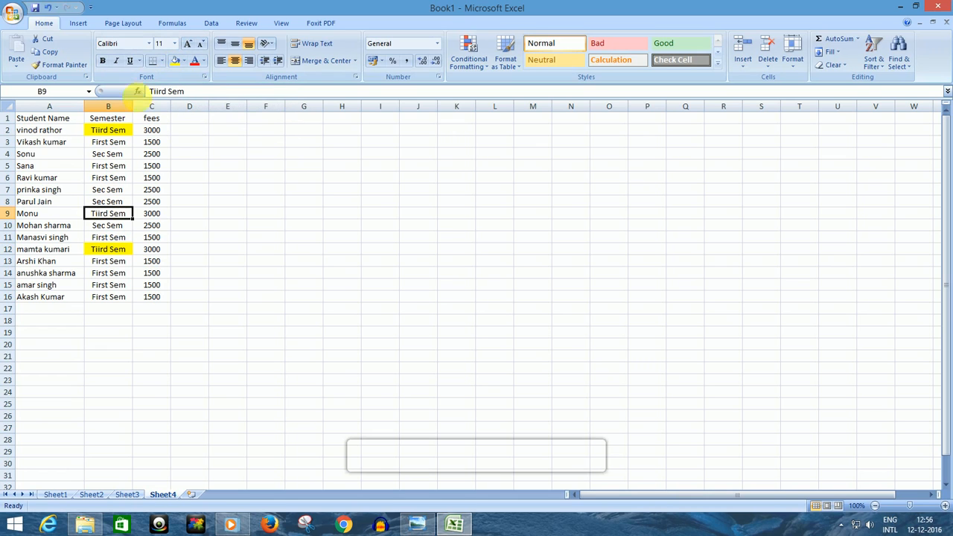
left_click(173, 63)
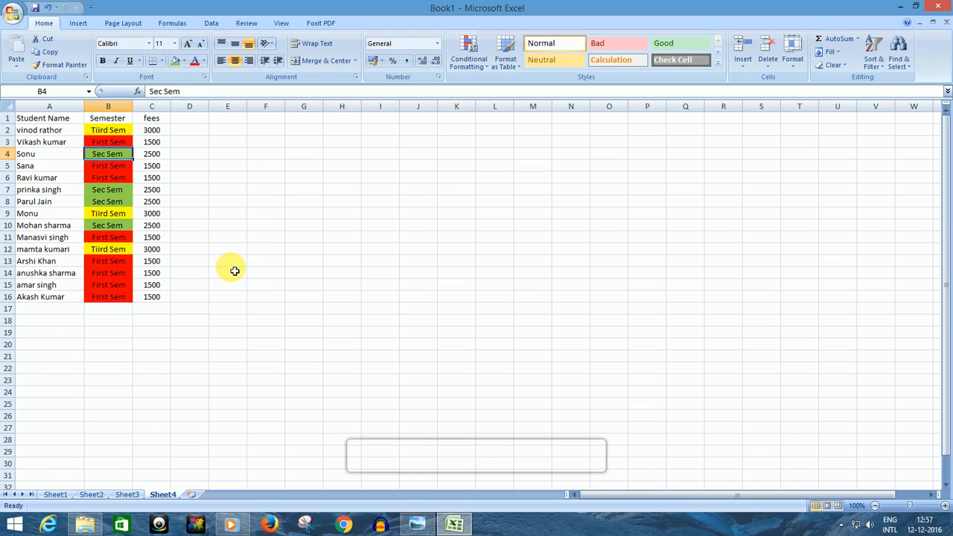
Apply a custom sort to the table by the Semester column's cell color, with green set to On Top
left_click(120, 118)
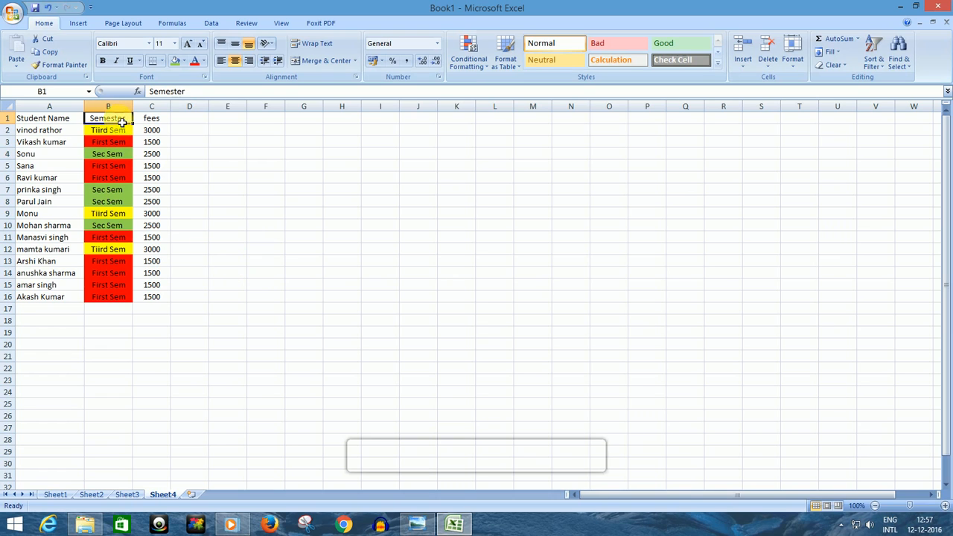
left_click(878, 66)
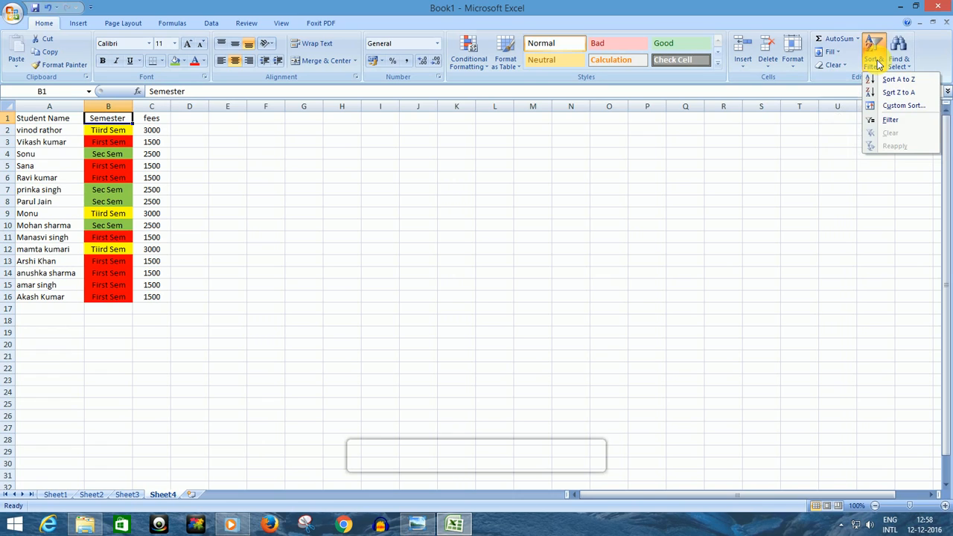
left_click(886, 108)
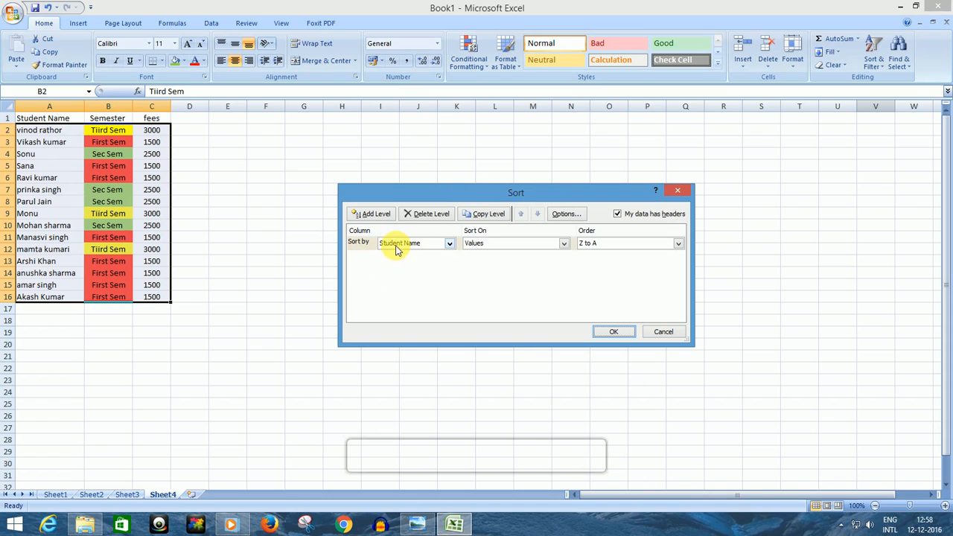
left_click(450, 246)
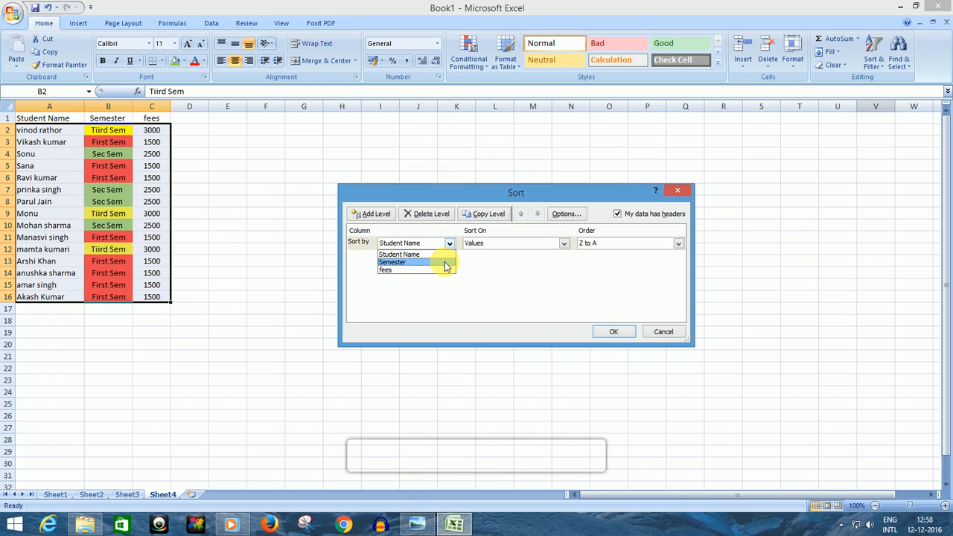
left_click(444, 262)
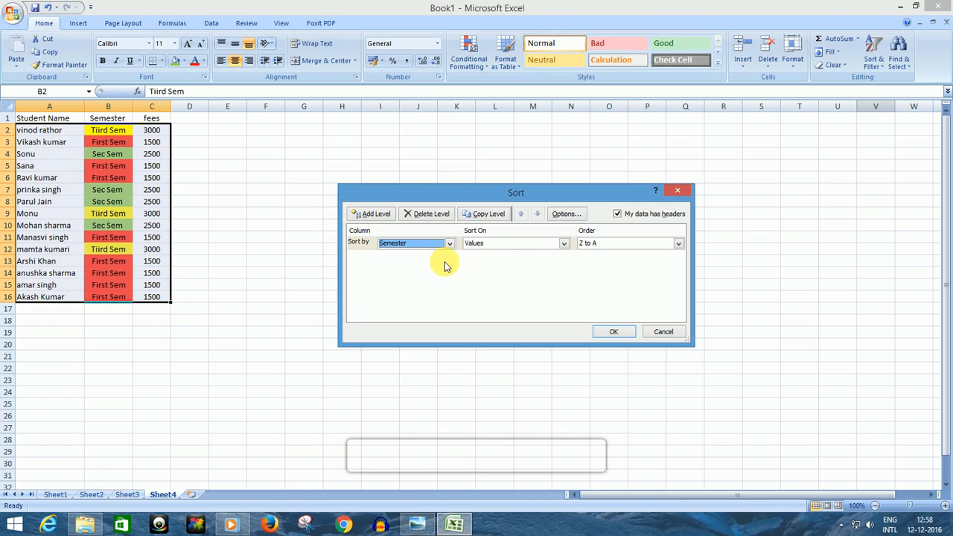
left_click(510, 243)
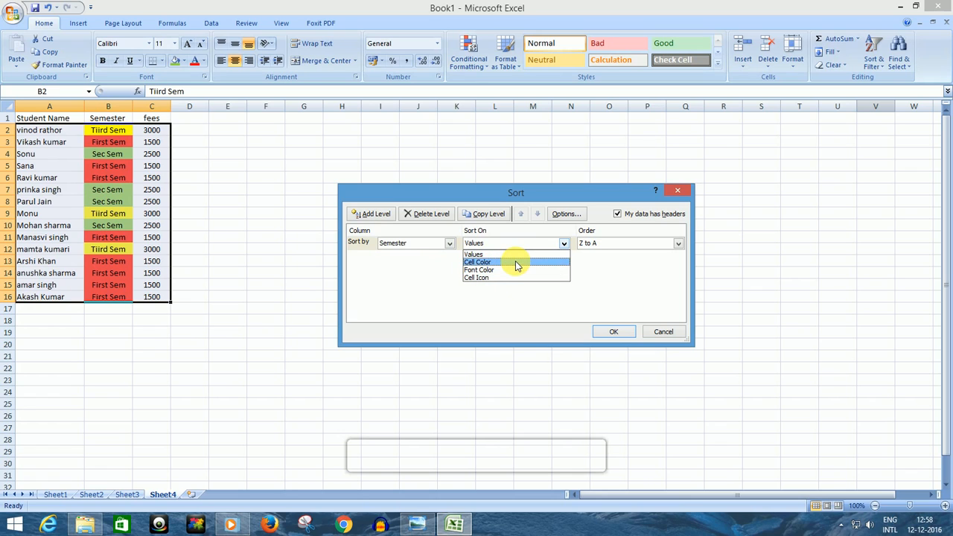
left_click(516, 263)
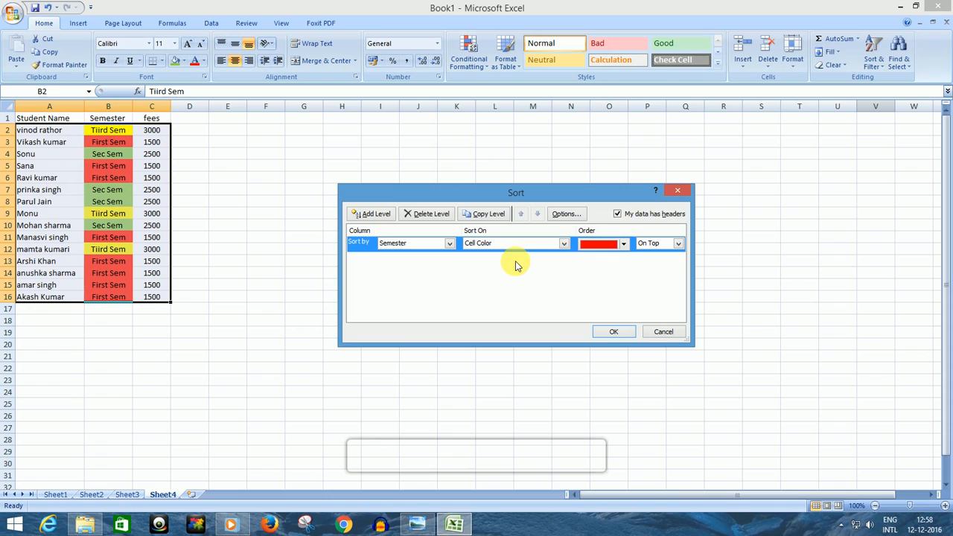
left_click(625, 244)
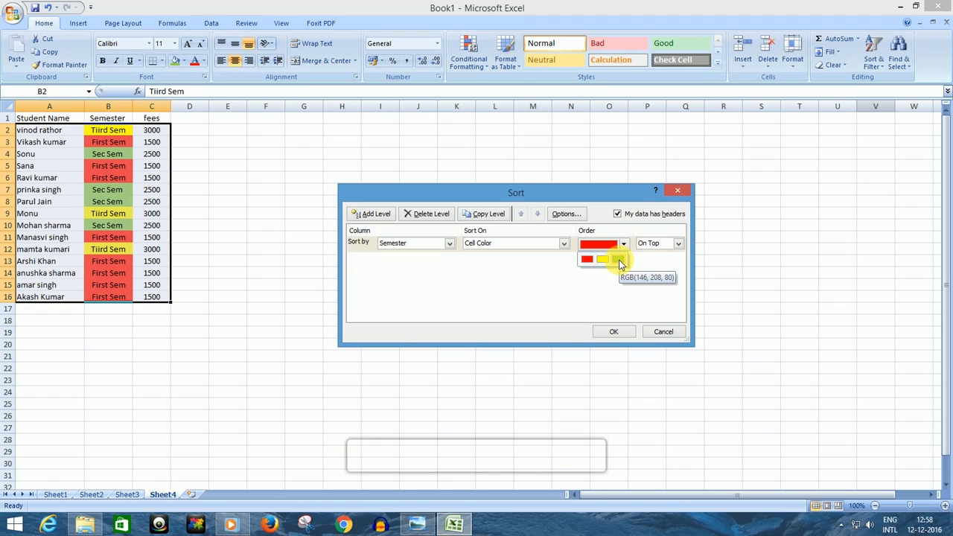
left_click(618, 260)
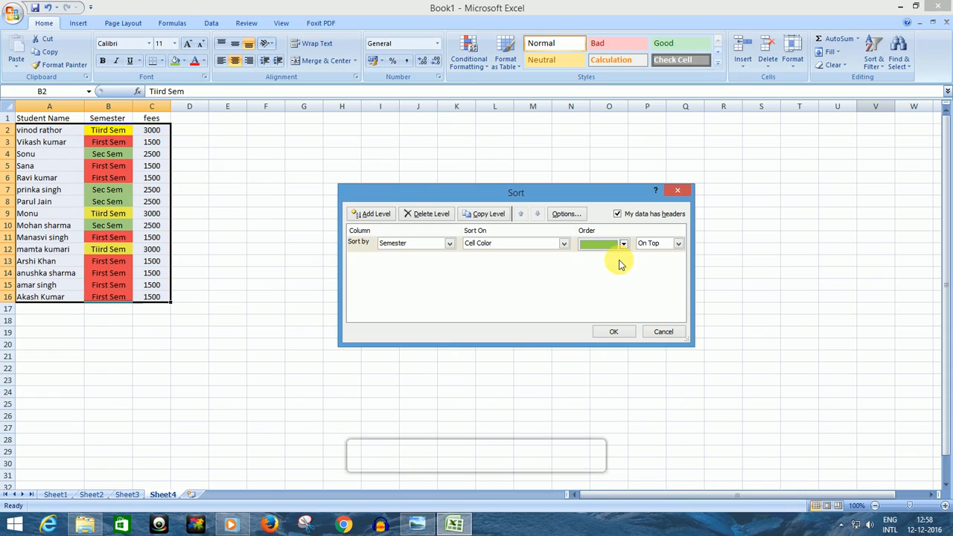
left_click(678, 244)
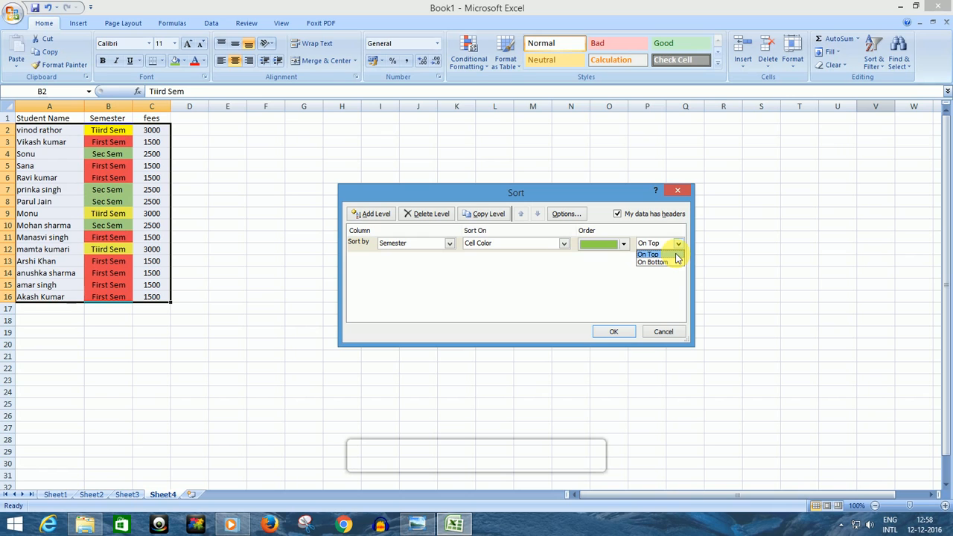
left_click(675, 254)
left_click(614, 333)
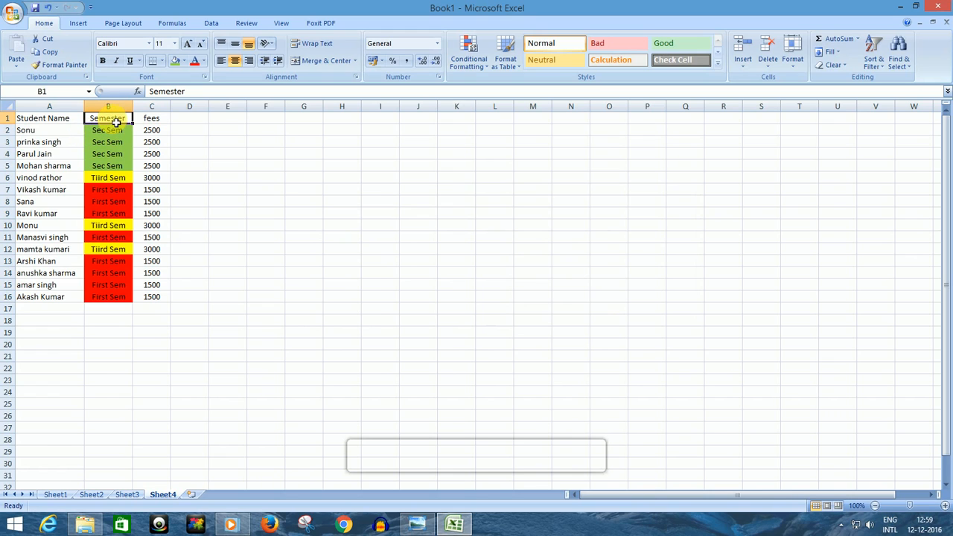
Apply a custom sort to the student table by the Semester column's cell color, with yellow set to On Bottom
left_click(872, 64)
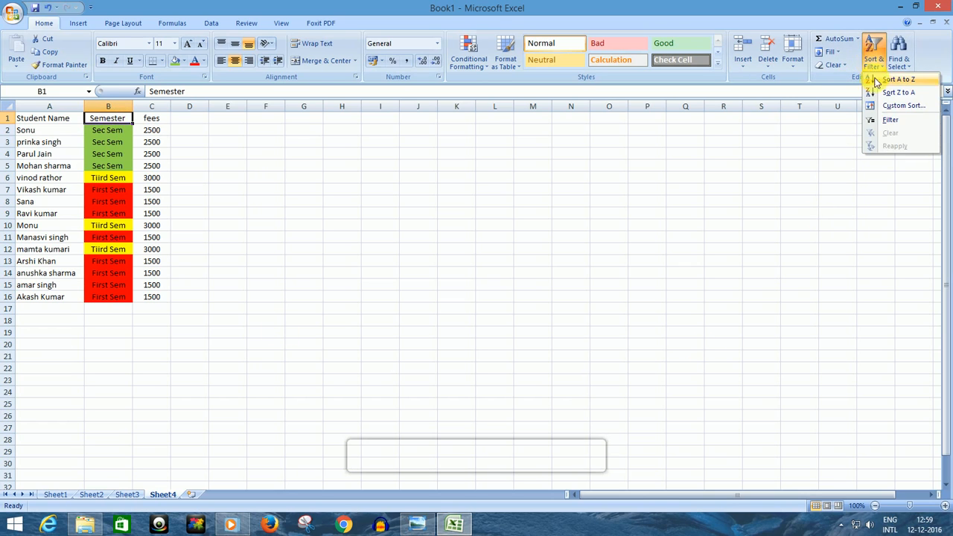
left_click(884, 106)
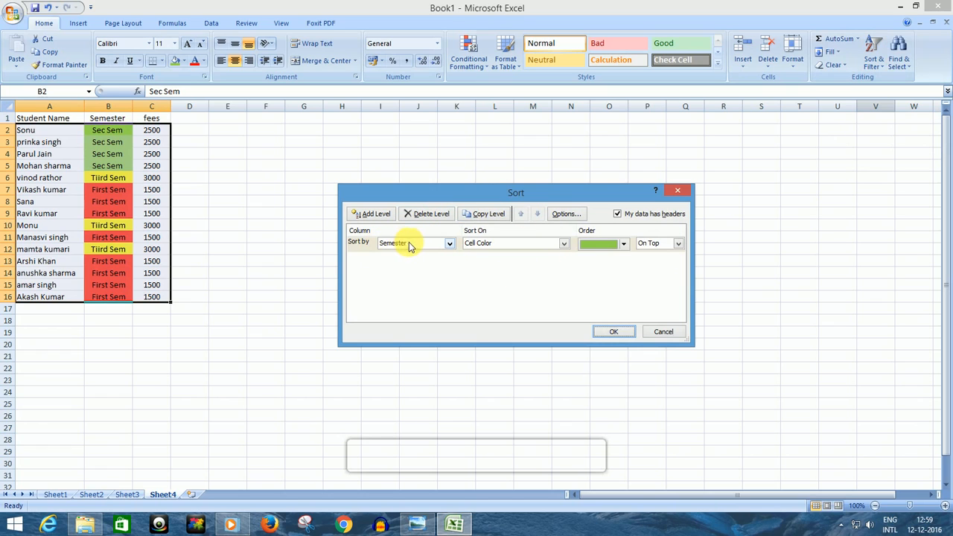
left_click(624, 245)
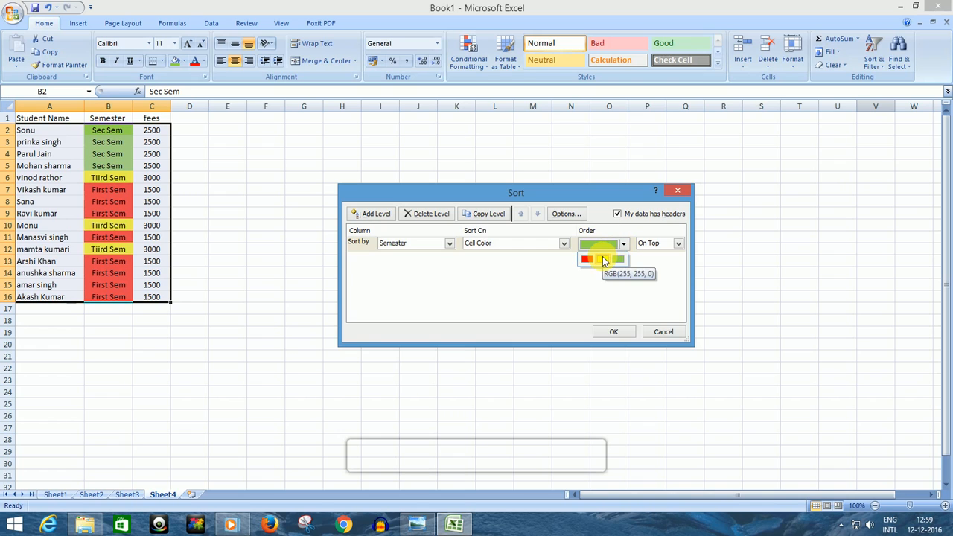
left_click(604, 260)
left_click(660, 244)
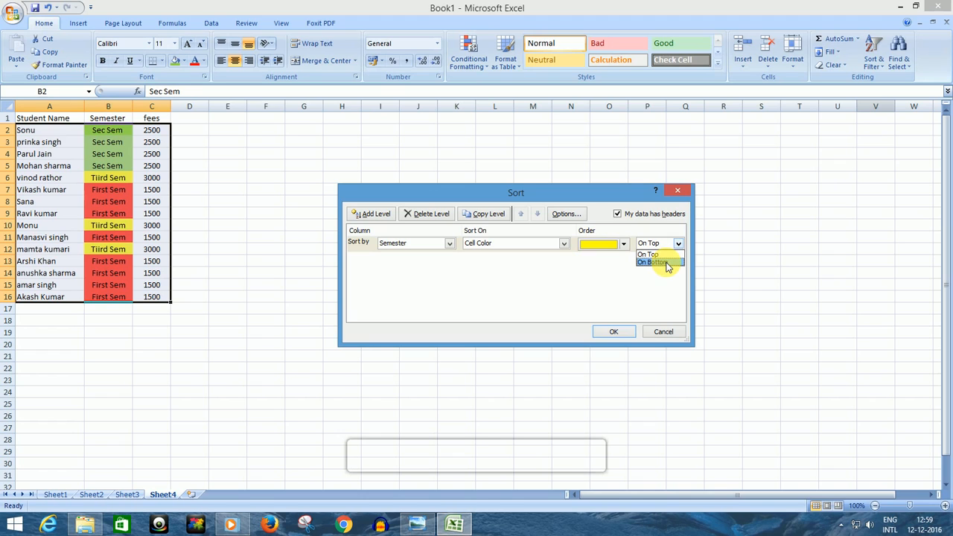
left_click(655, 262)
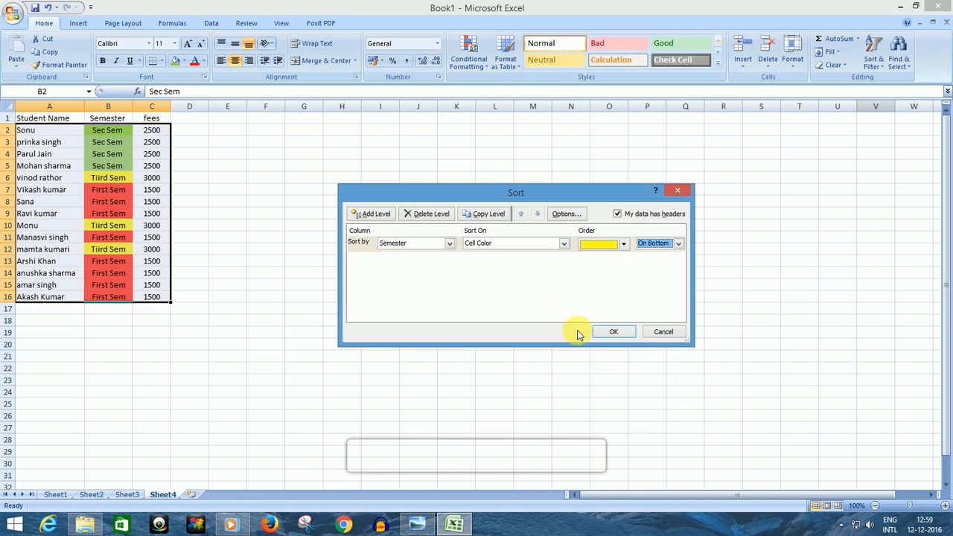
left_click(613, 332)
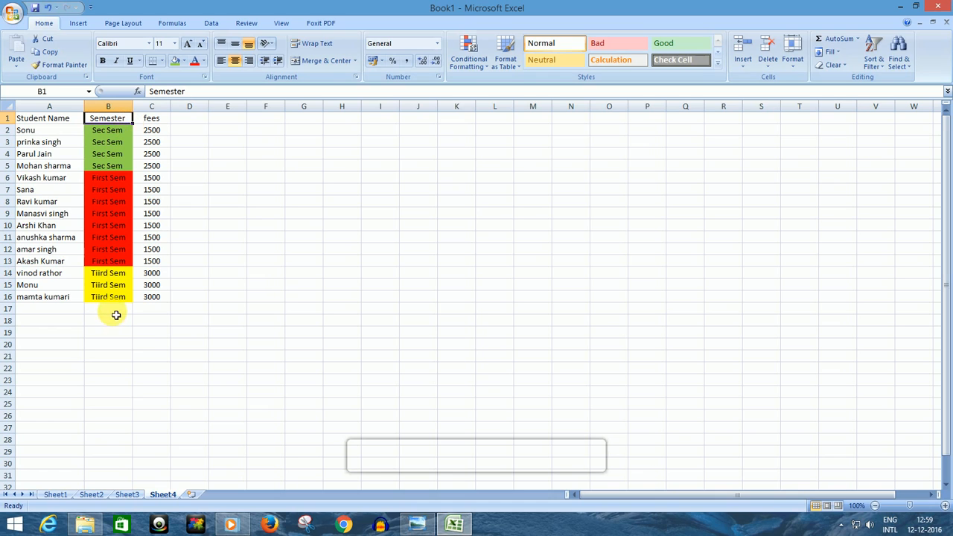
Remove the fill color from the Semester cells B2 to B17
left_click_drag(116, 315, 116, 132)
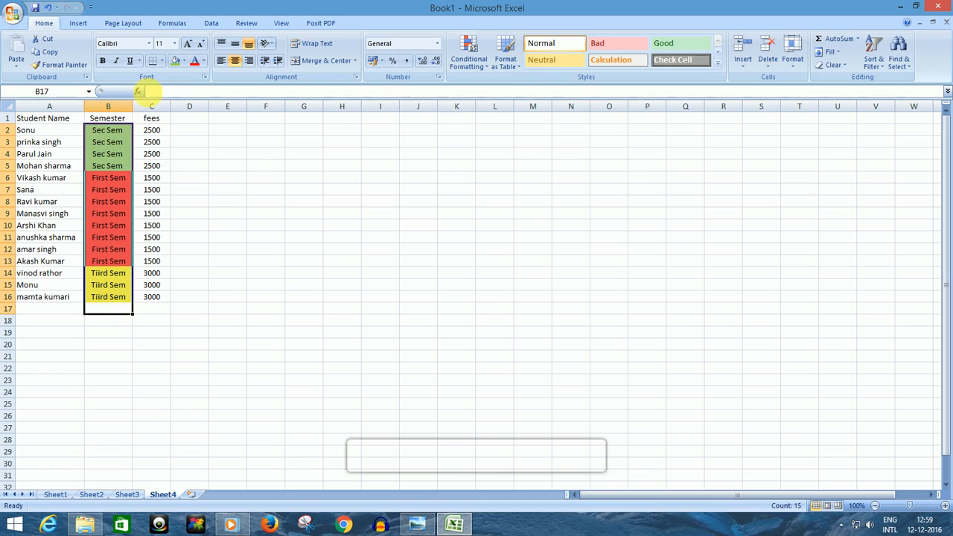
left_click(184, 62)
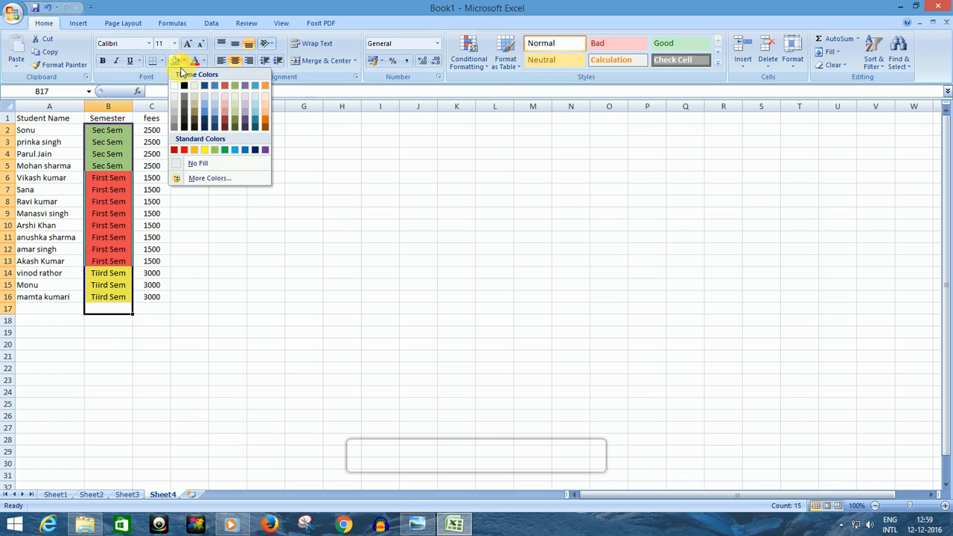
left_click(214, 165)
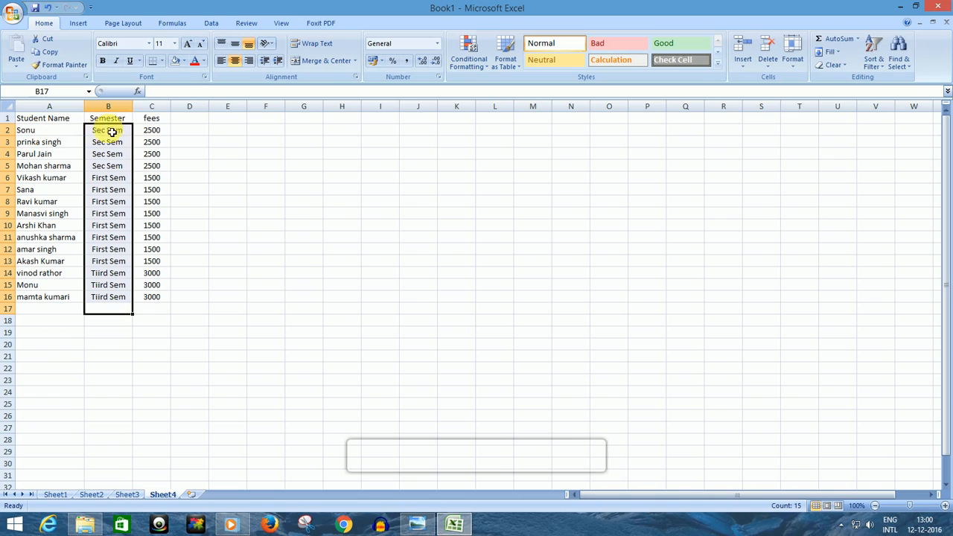
Sort the student table by the fees column from largest to smallest
left_click(165, 134)
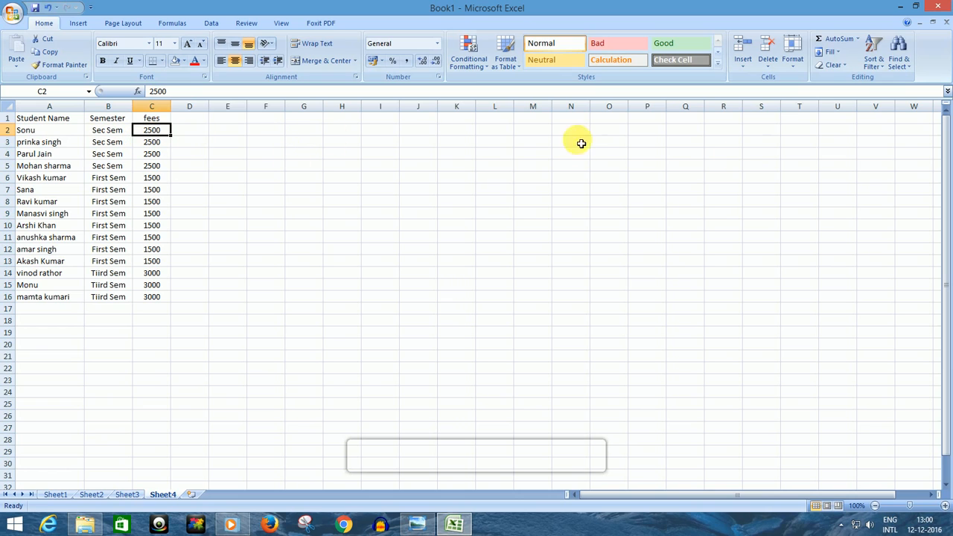
left_click(875, 64)
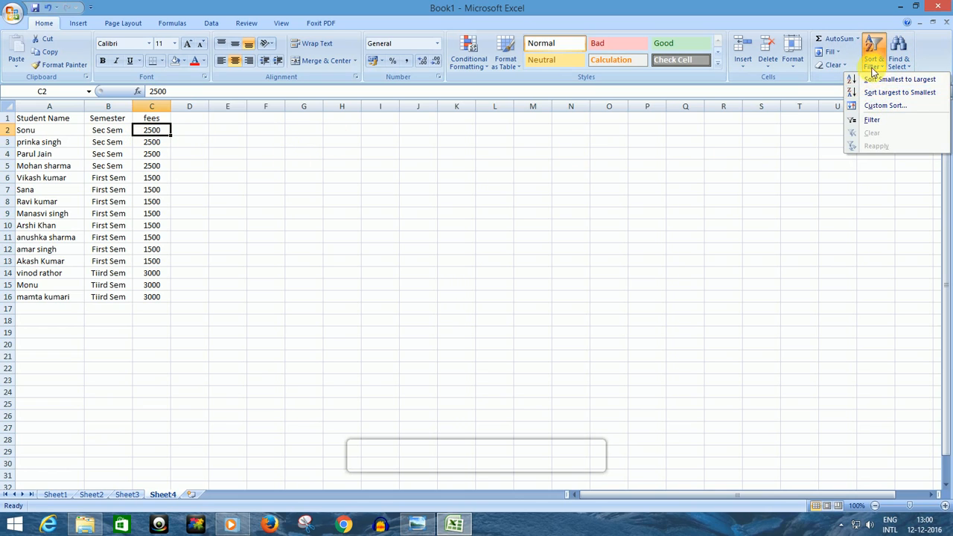
left_click(867, 93)
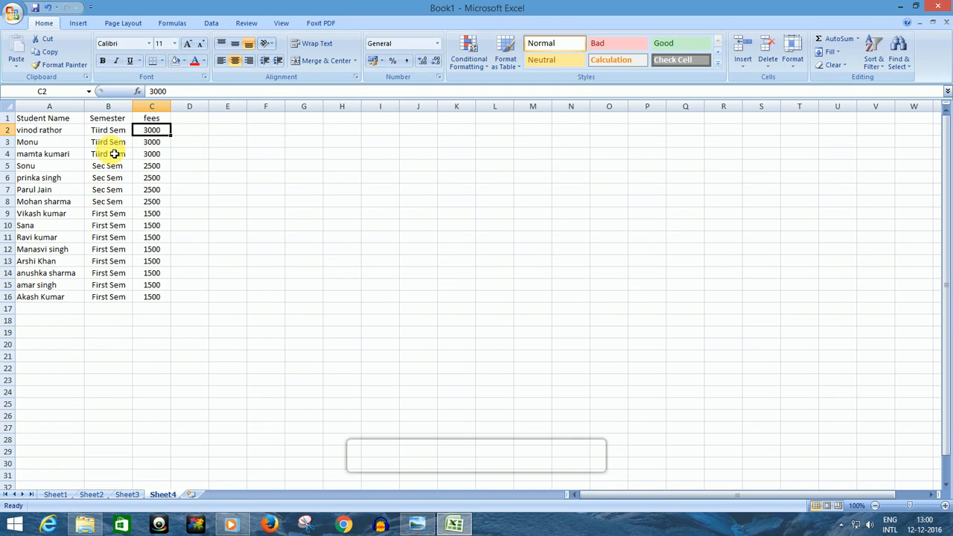
Turn on filtering for the student table's header row, starting from the Student Name header
left_click(49, 122)
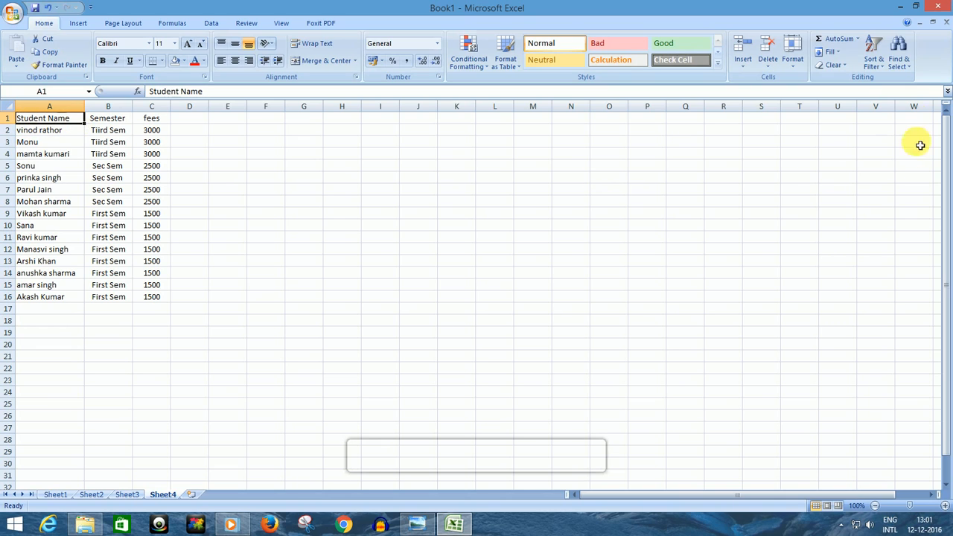
left_click(876, 64)
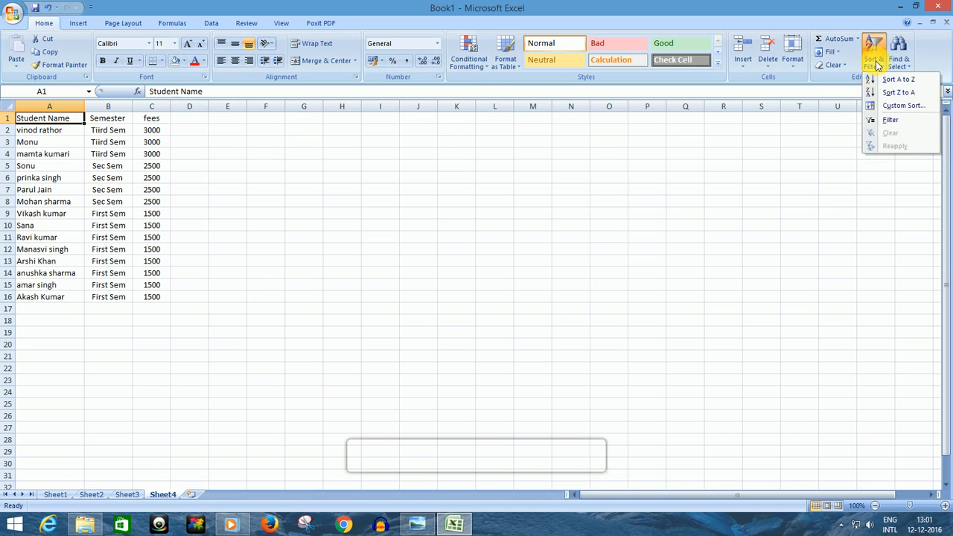
left_click(888, 121)
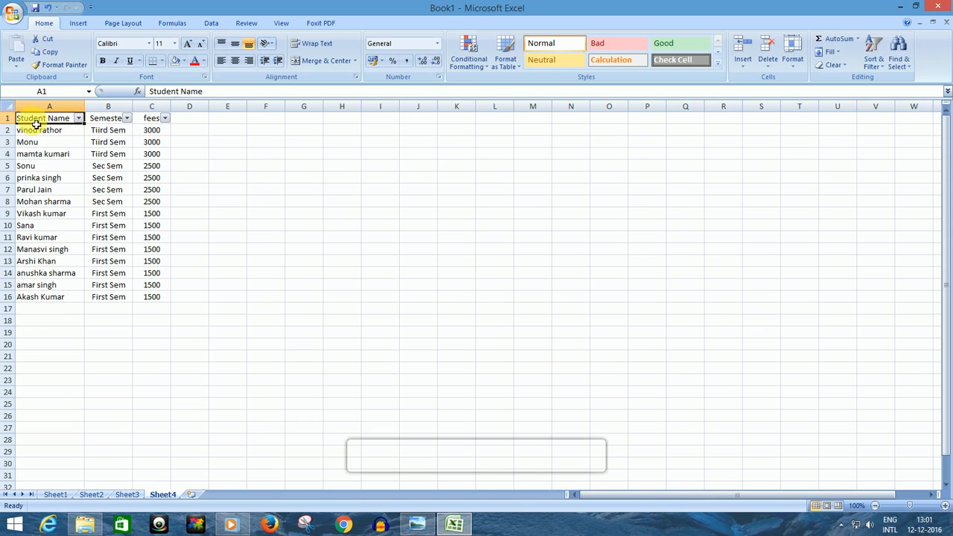
Filter the Student Name column to show only the fourth student in the filter list
left_click(79, 118)
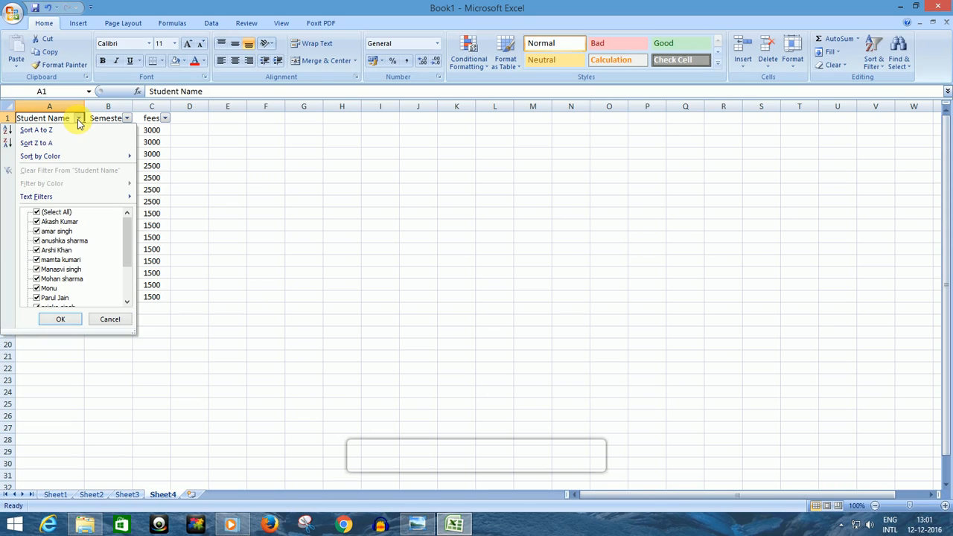
left_click(36, 213)
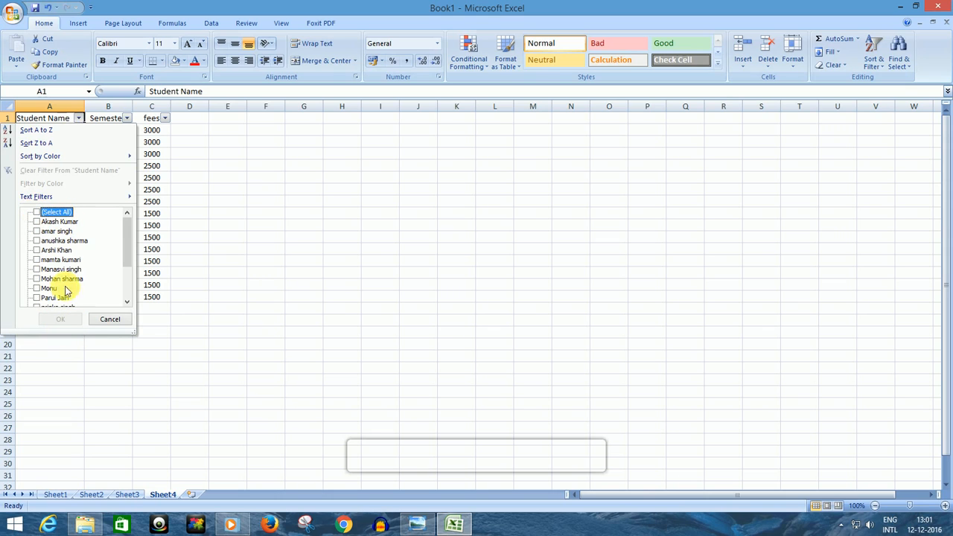
left_click(37, 251)
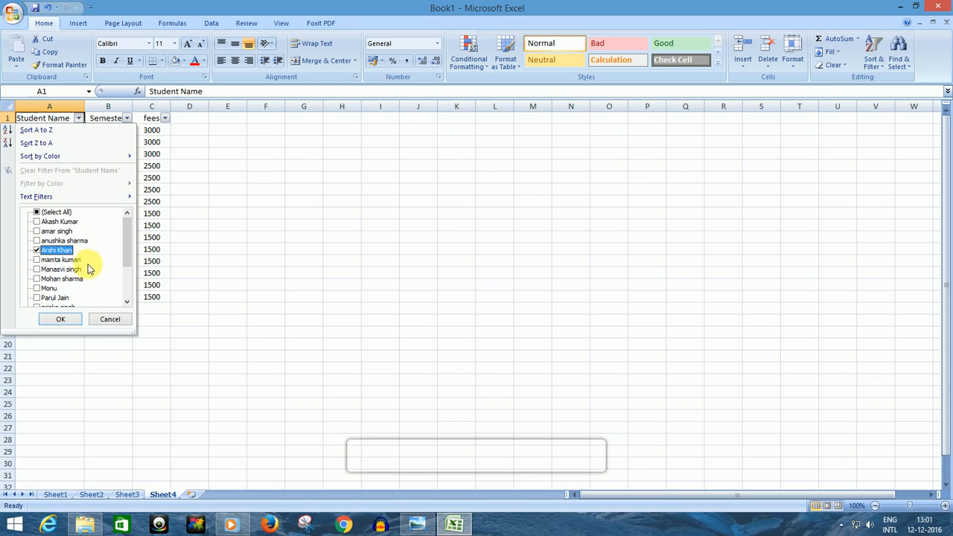
left_click(61, 319)
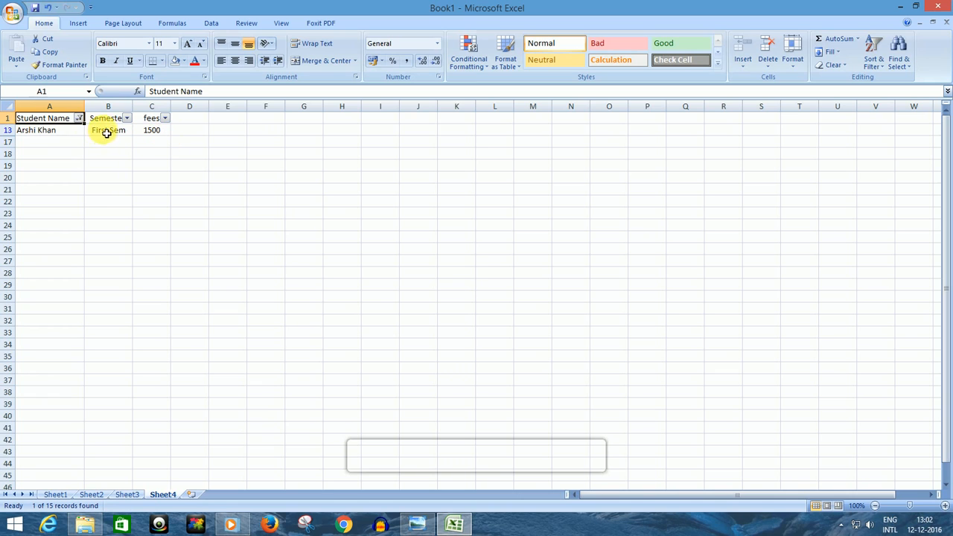
left_click(128, 119)
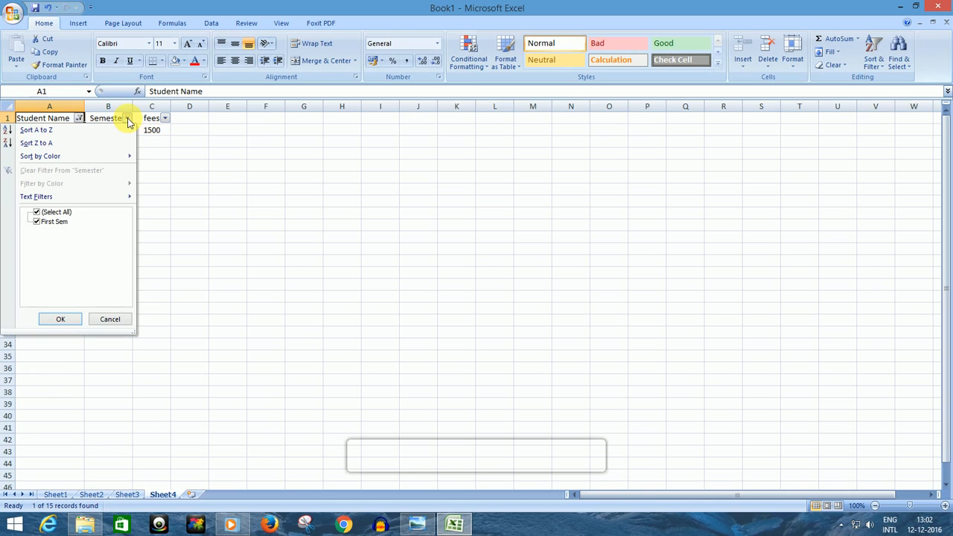
left_click(38, 212)
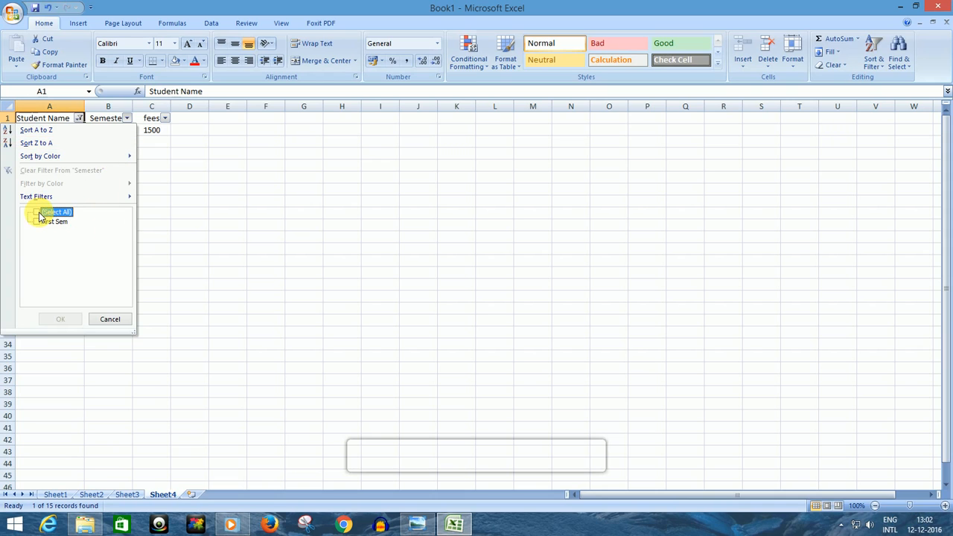
left_click(110, 318)
Reset the Student Name filter to include all students
left_click(78, 119)
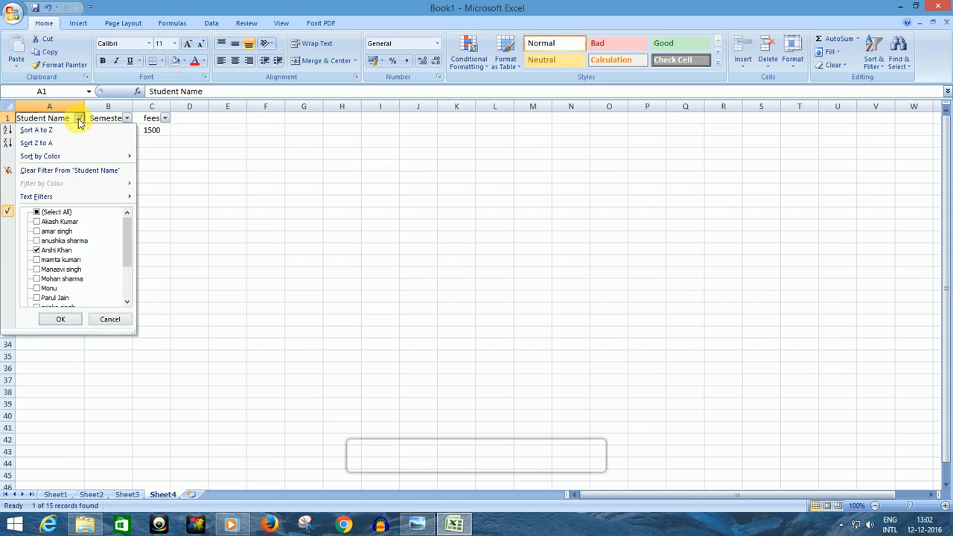
left_click(45, 213)
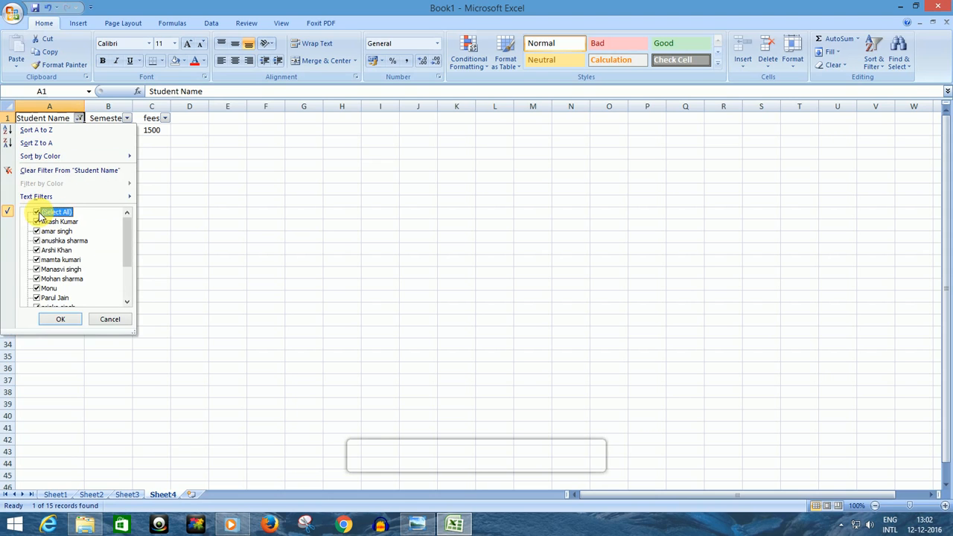
left_click(45, 320)
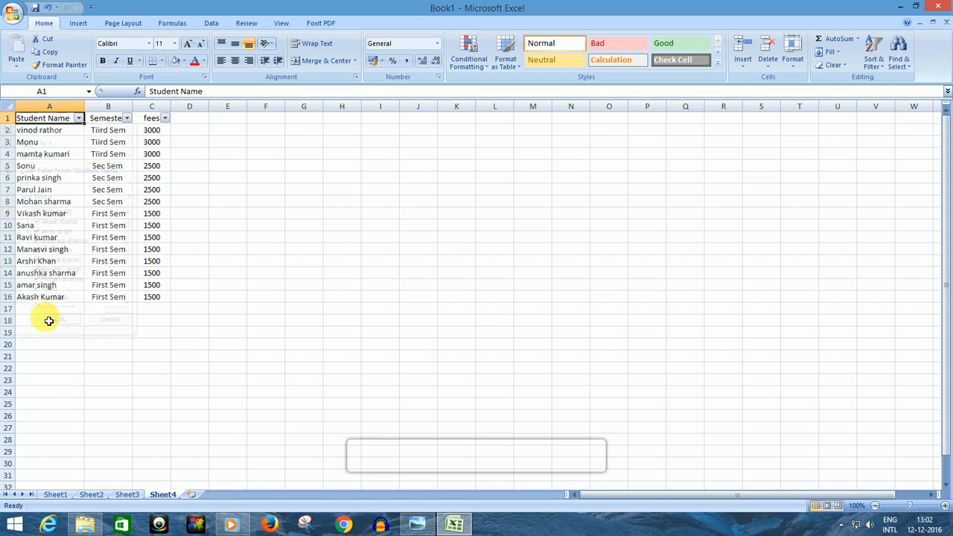
Filter the Semester column to show only Sec Sem, and reset that filter to include all semesters
left_click(126, 119)
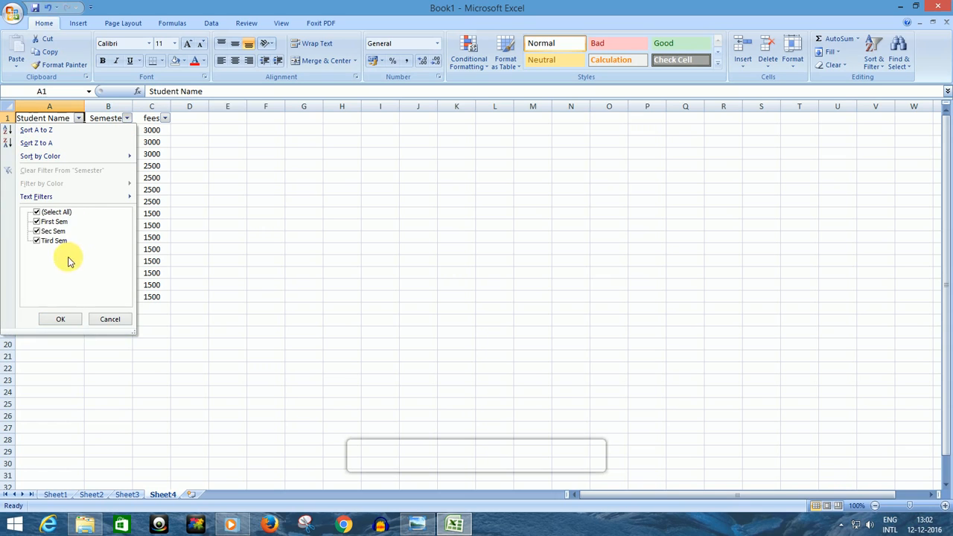
left_click(38, 212)
left_click(36, 231)
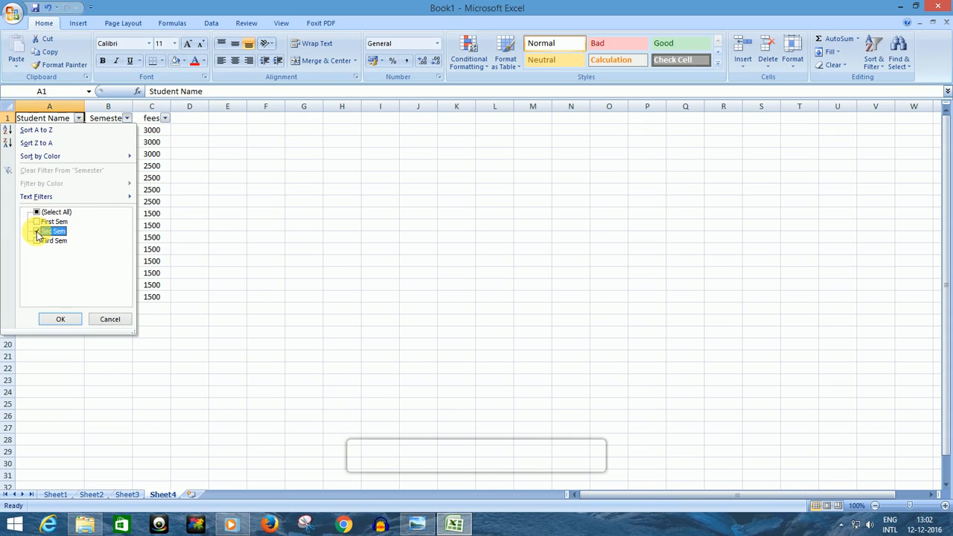
left_click(59, 318)
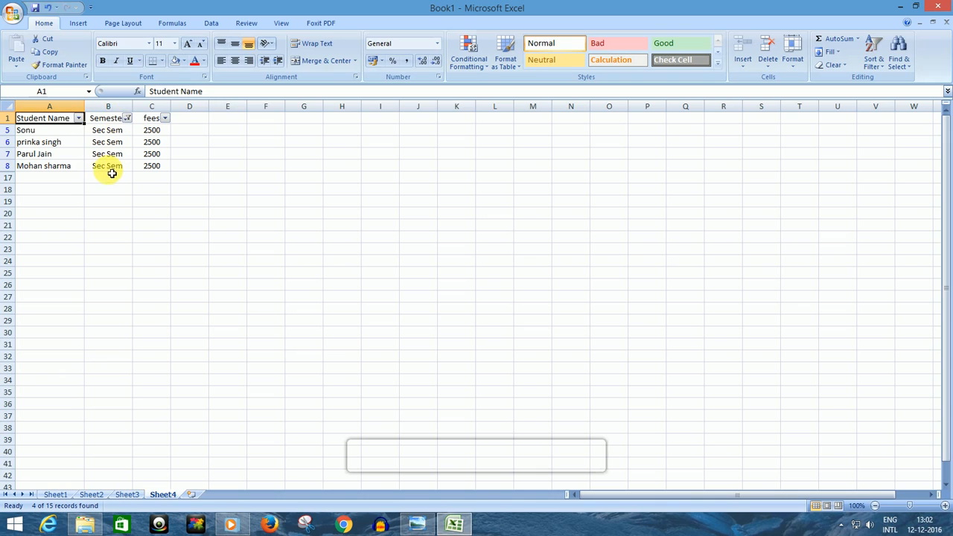
left_click(128, 118)
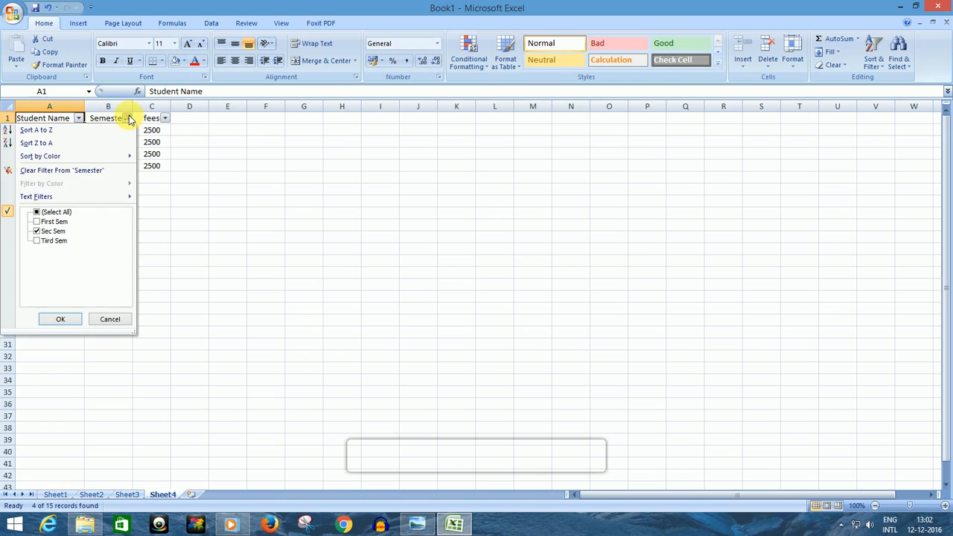
left_click(37, 213)
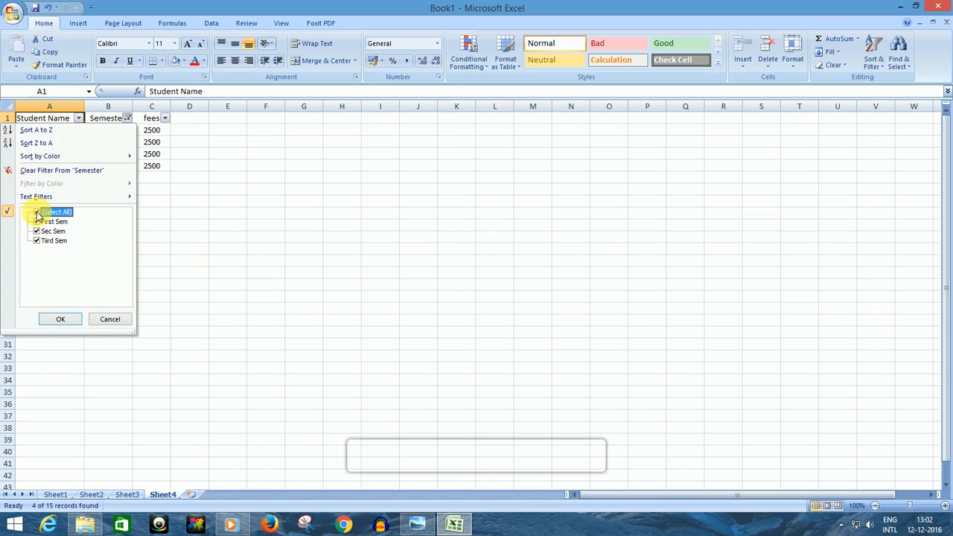
left_click(62, 320)
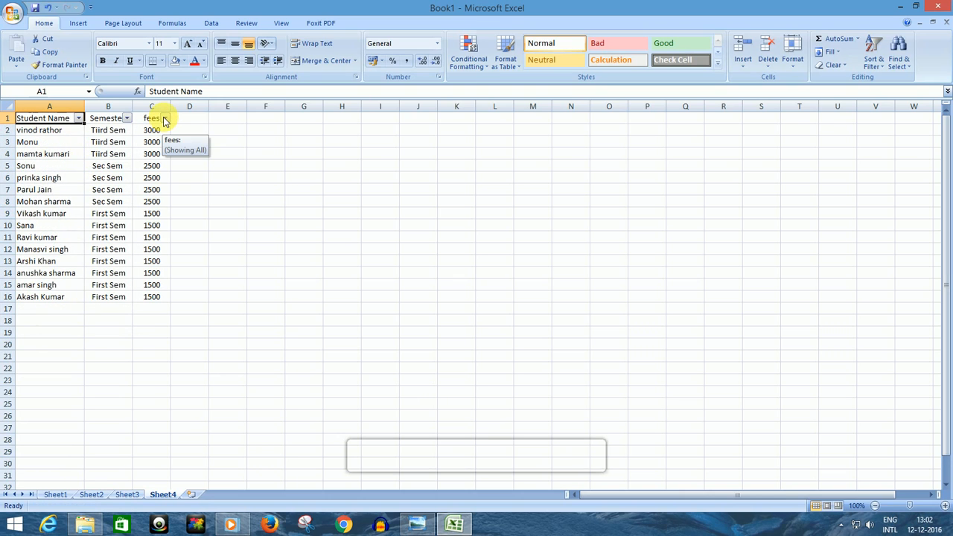
Filter the fees column to show only 3000, and turn off filtering for the student table
left_click(165, 119)
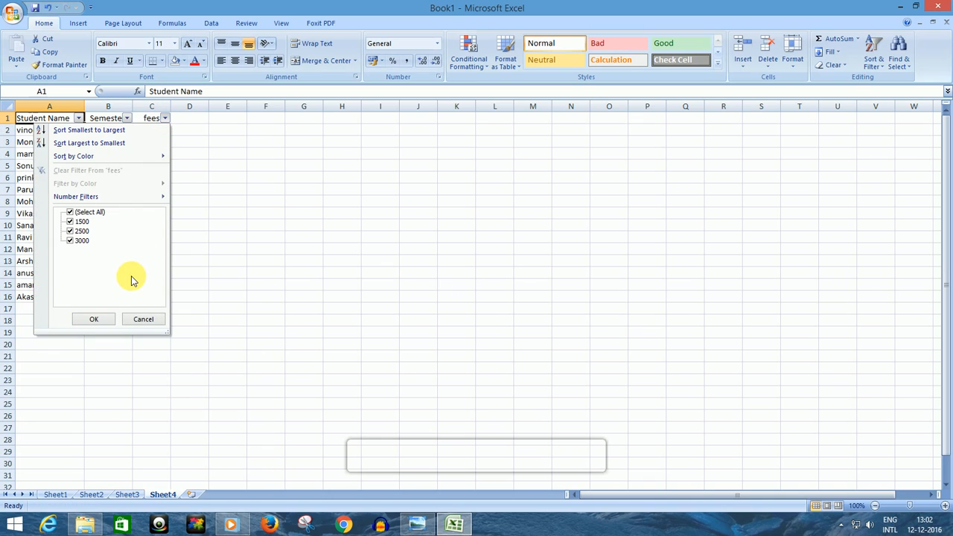
left_click(70, 213)
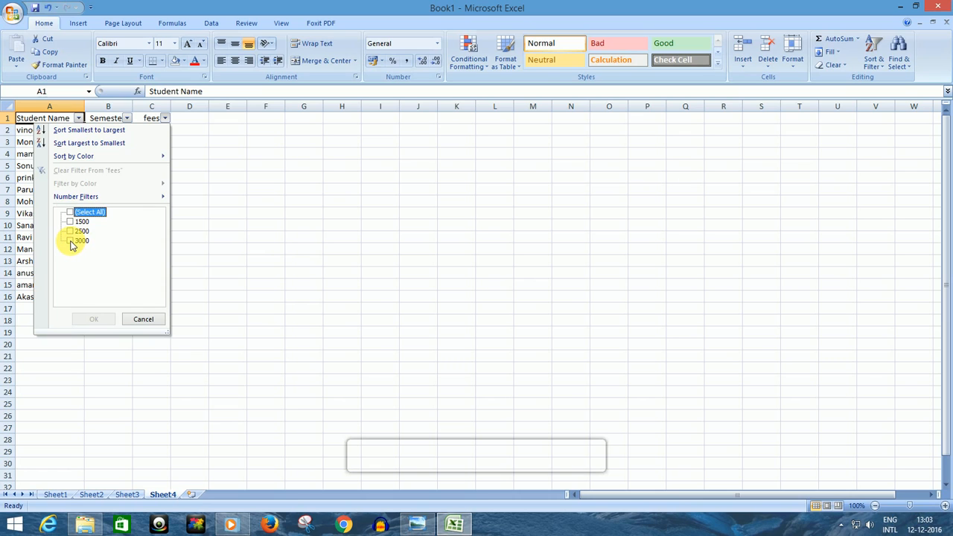
left_click(70, 242)
left_click(94, 319)
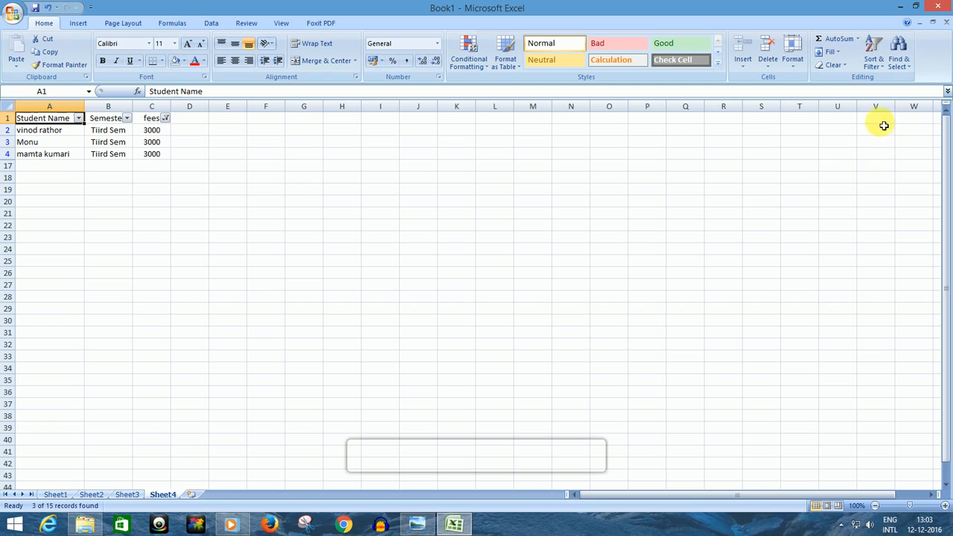
left_click(873, 64)
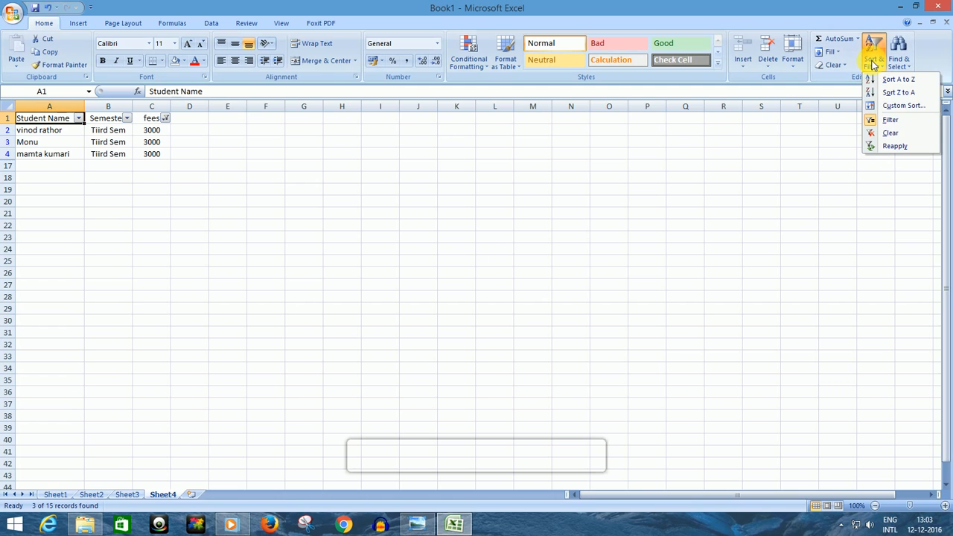
left_click(893, 121)
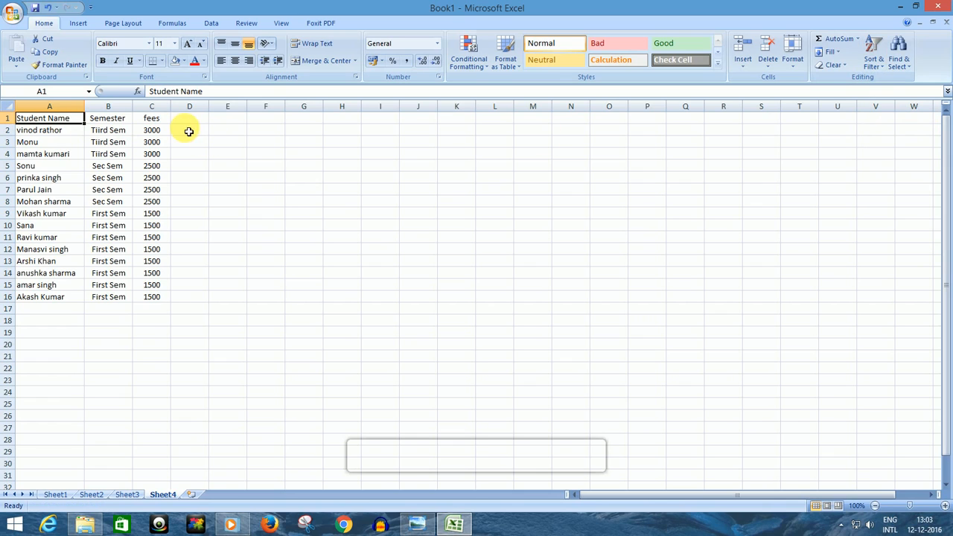